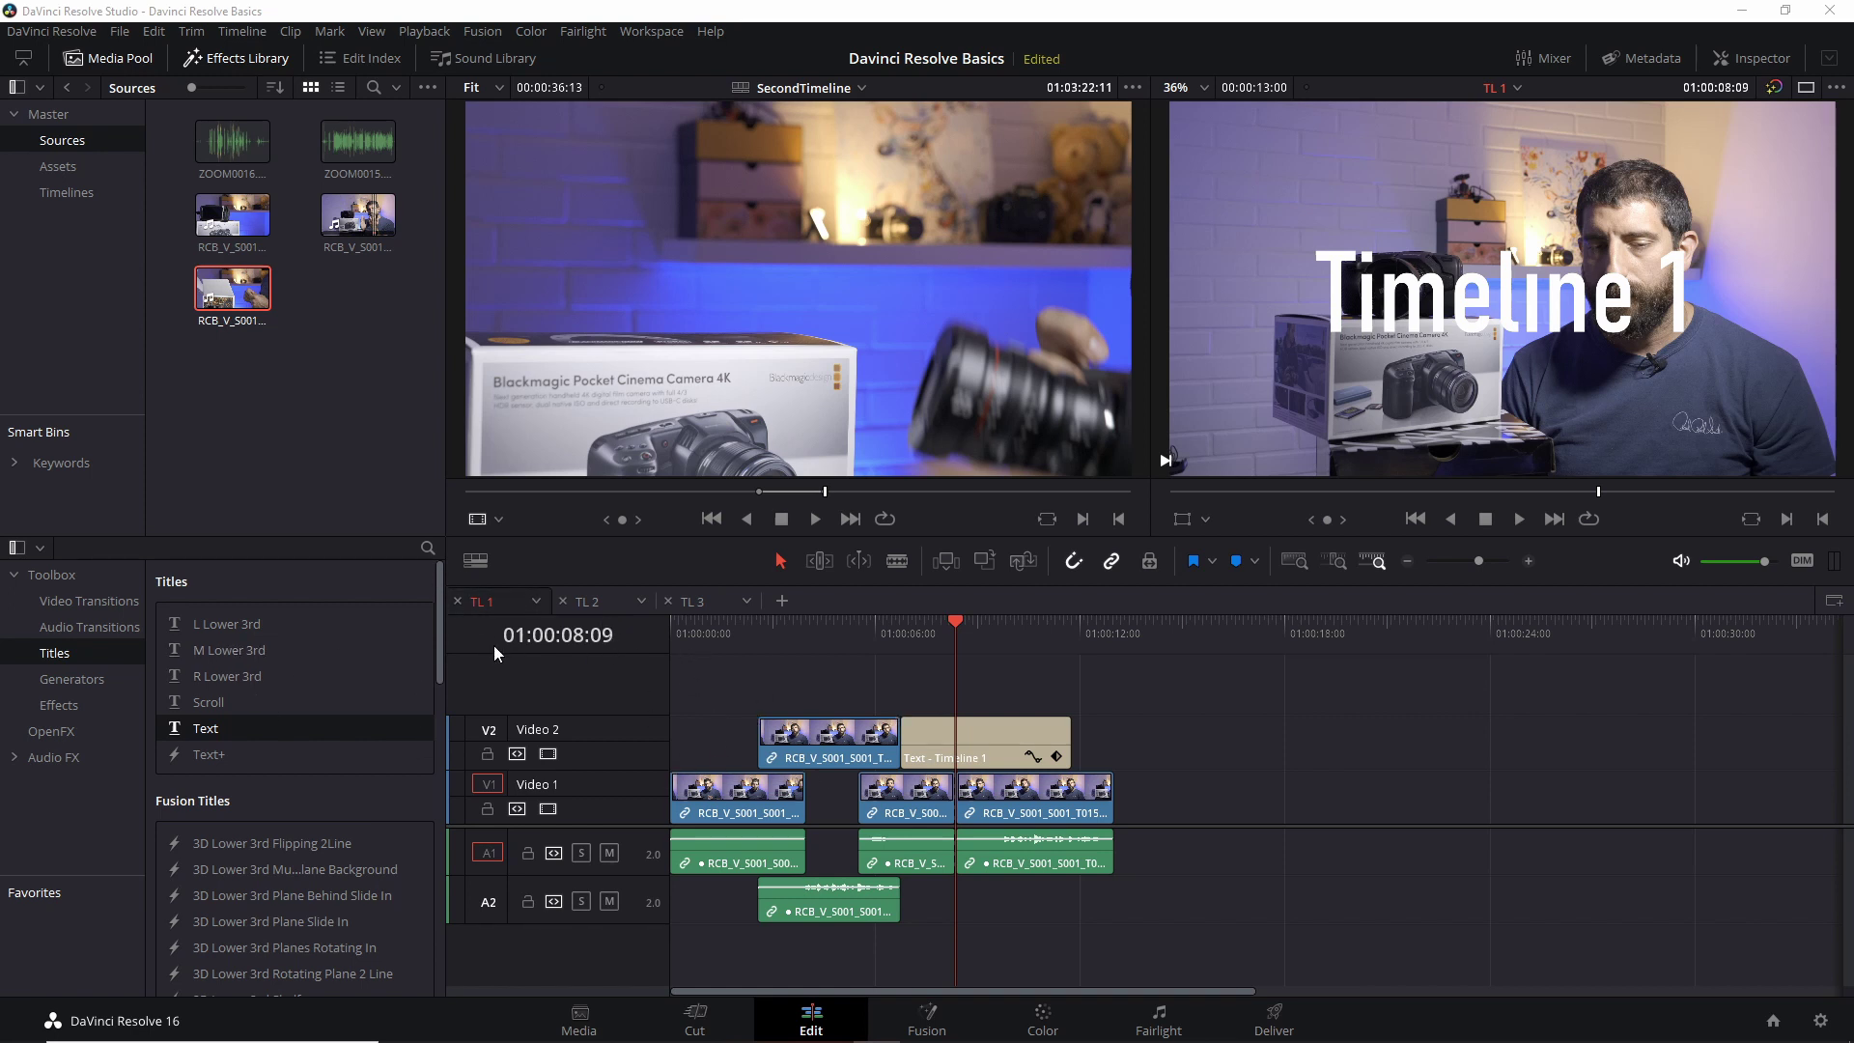
Step: Nest TL 1 into TL 2 on Video 2, right after the Video 1 clip ends
{"action": "left_click", "coordinate": [596, 603]}
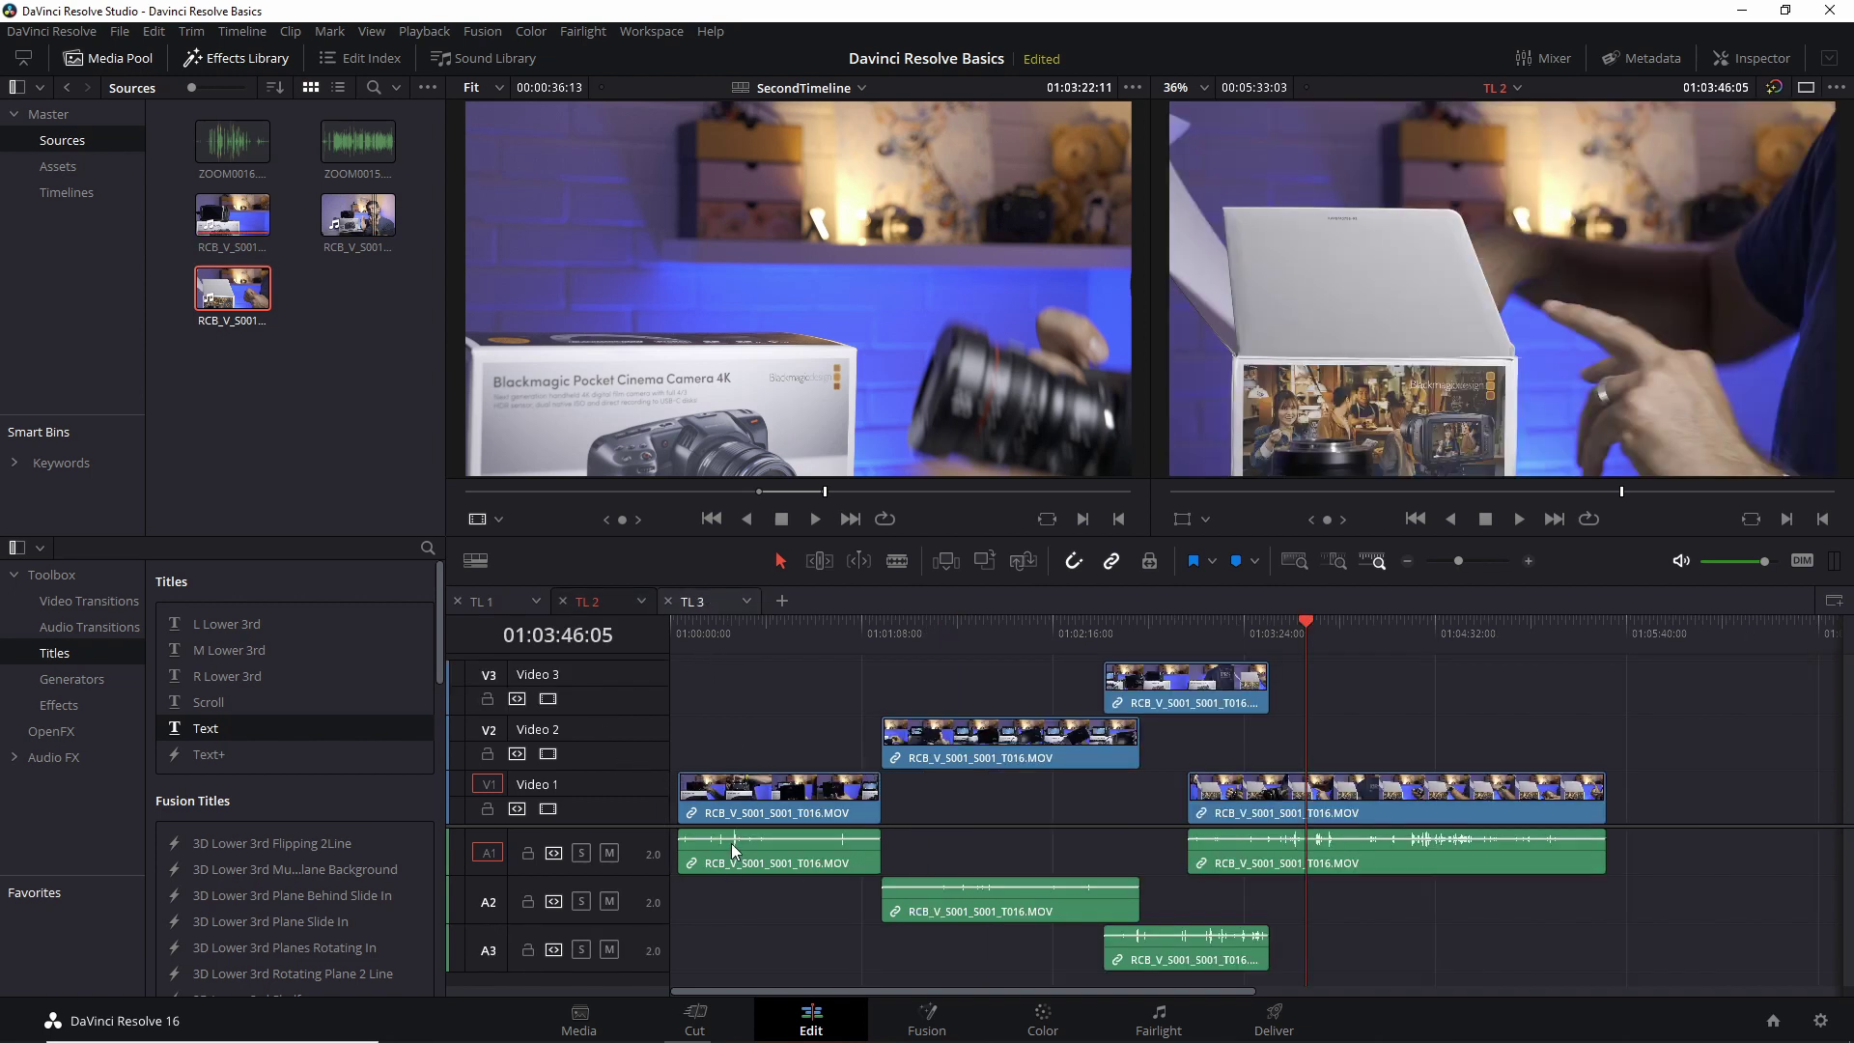
{"action": "left_click", "coordinate": [693, 600]}
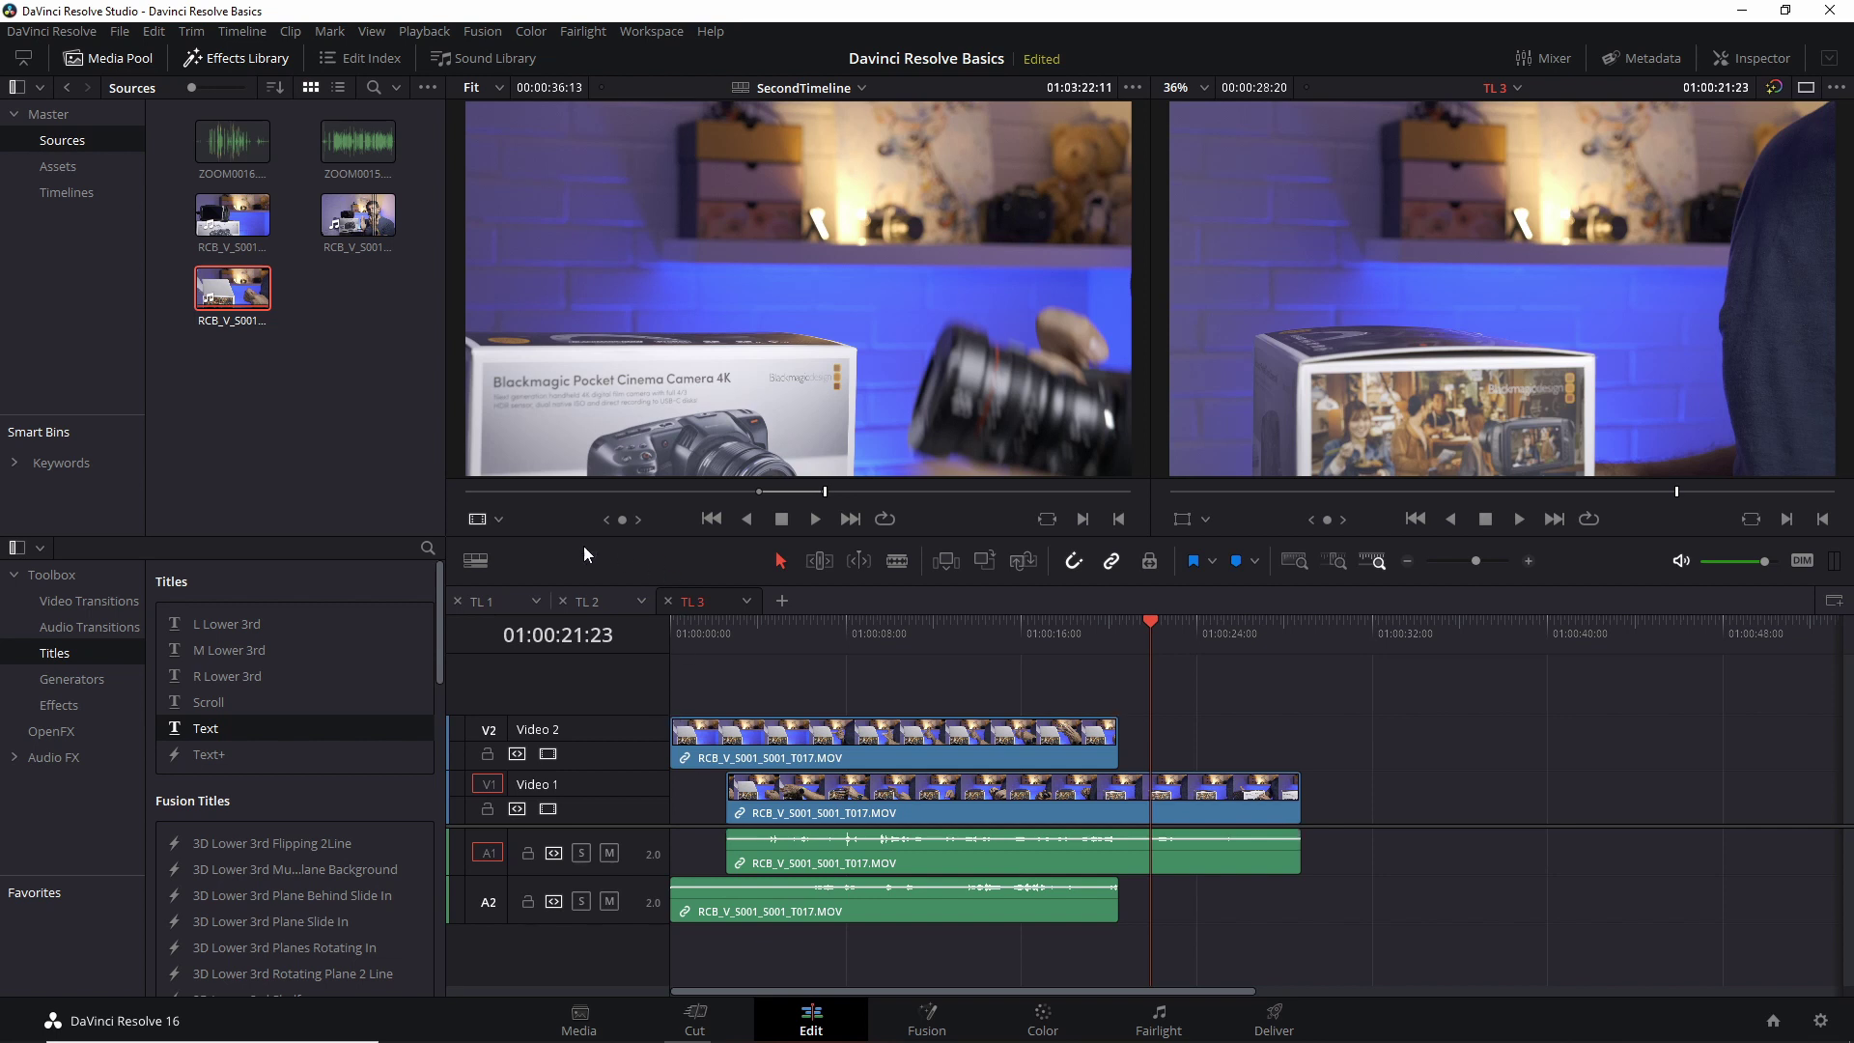
{"action": "left_click", "coordinate": [591, 608]}
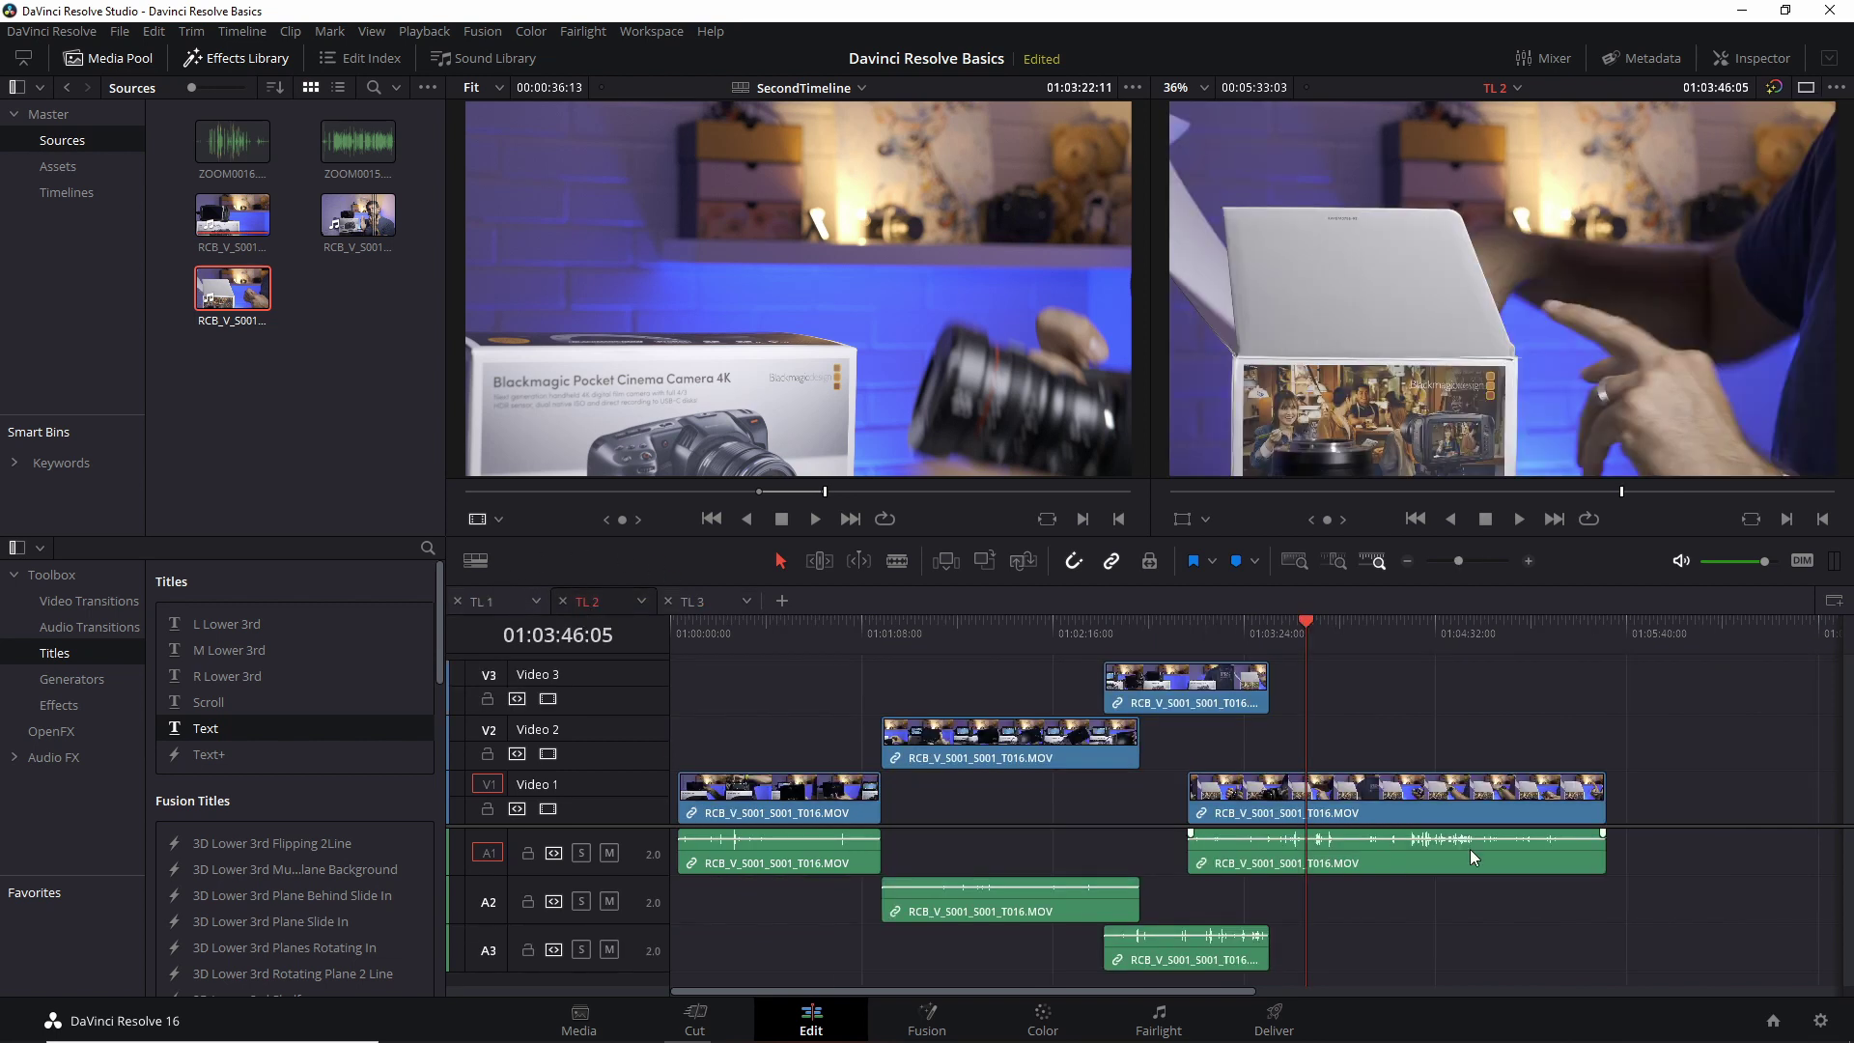
{"action": "left_click", "coordinate": [67, 192]}
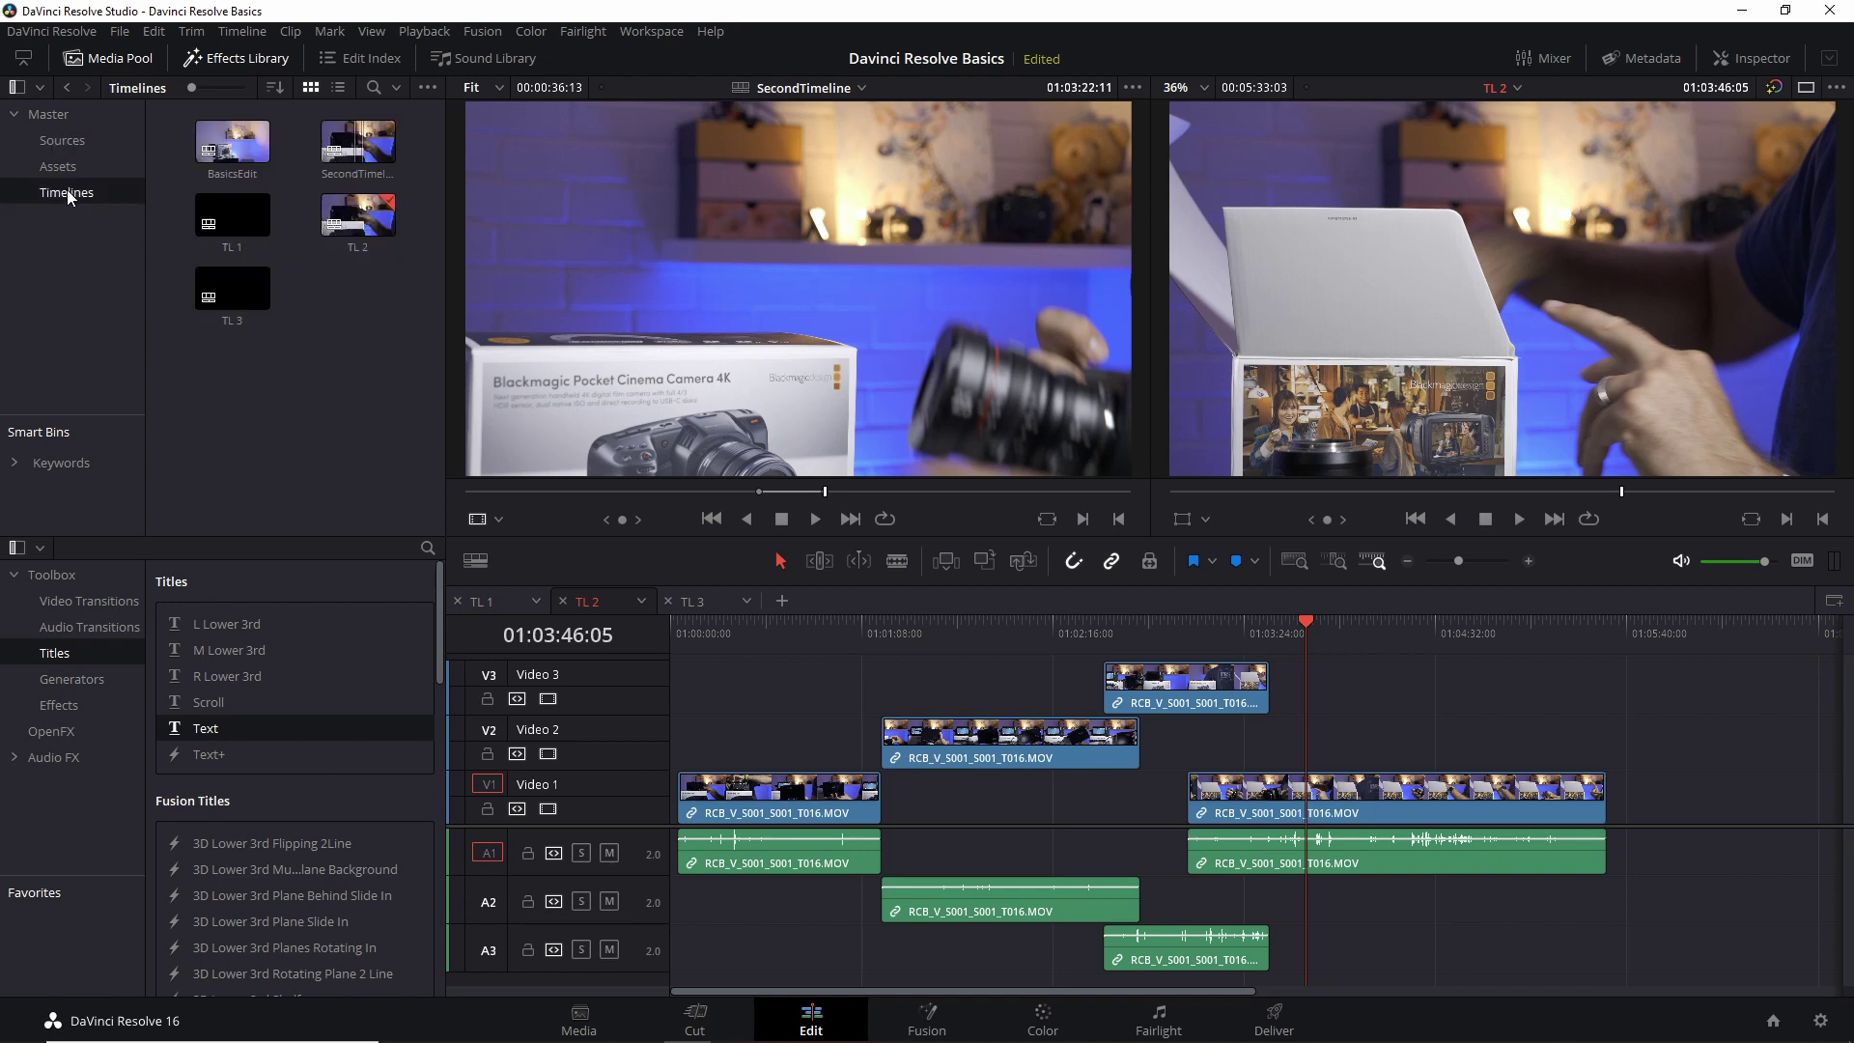
{"action": "left_click_drag", "start_coordinate": [228, 206], "coordinate": [1618, 734]}
Step: Zoom in at the end of the Video 1 clip and move the playhead into the nested TL 1 clip
{"action": "left_click", "coordinate": [1614, 625]}
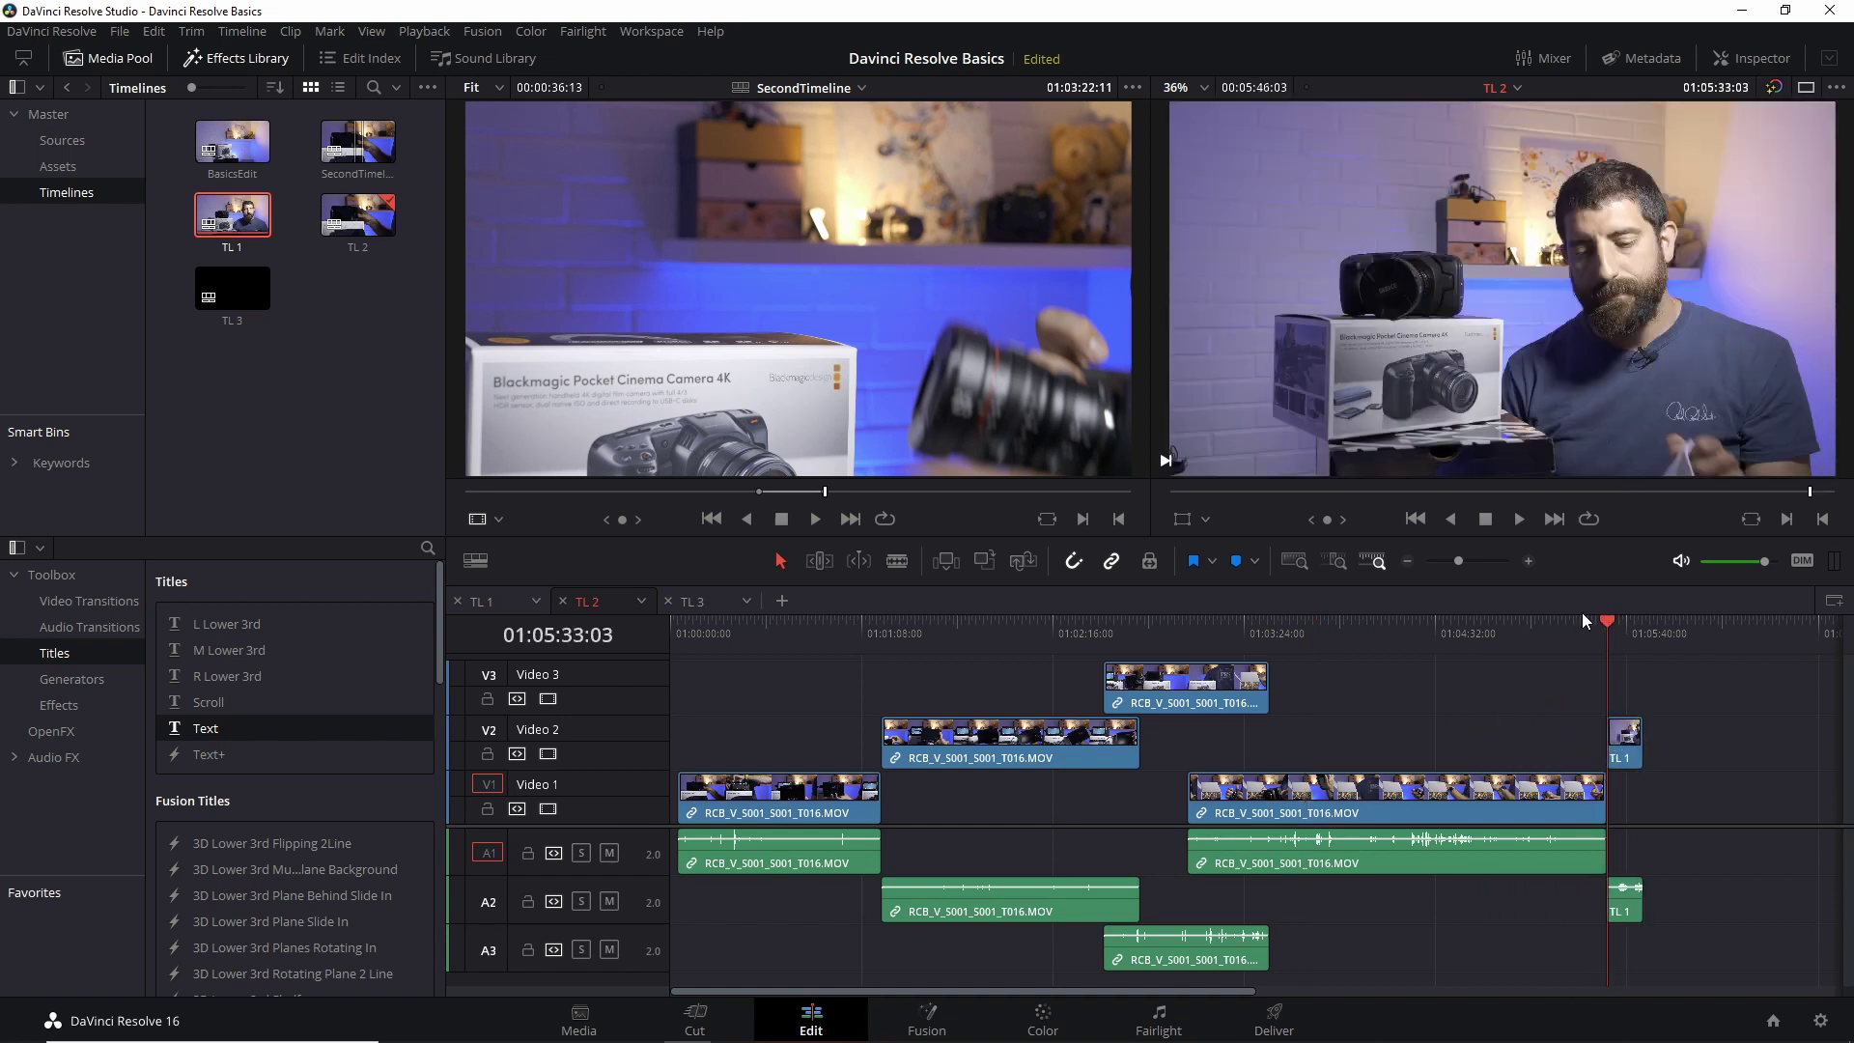
{"action": "key", "text": "ctrl+equal"}
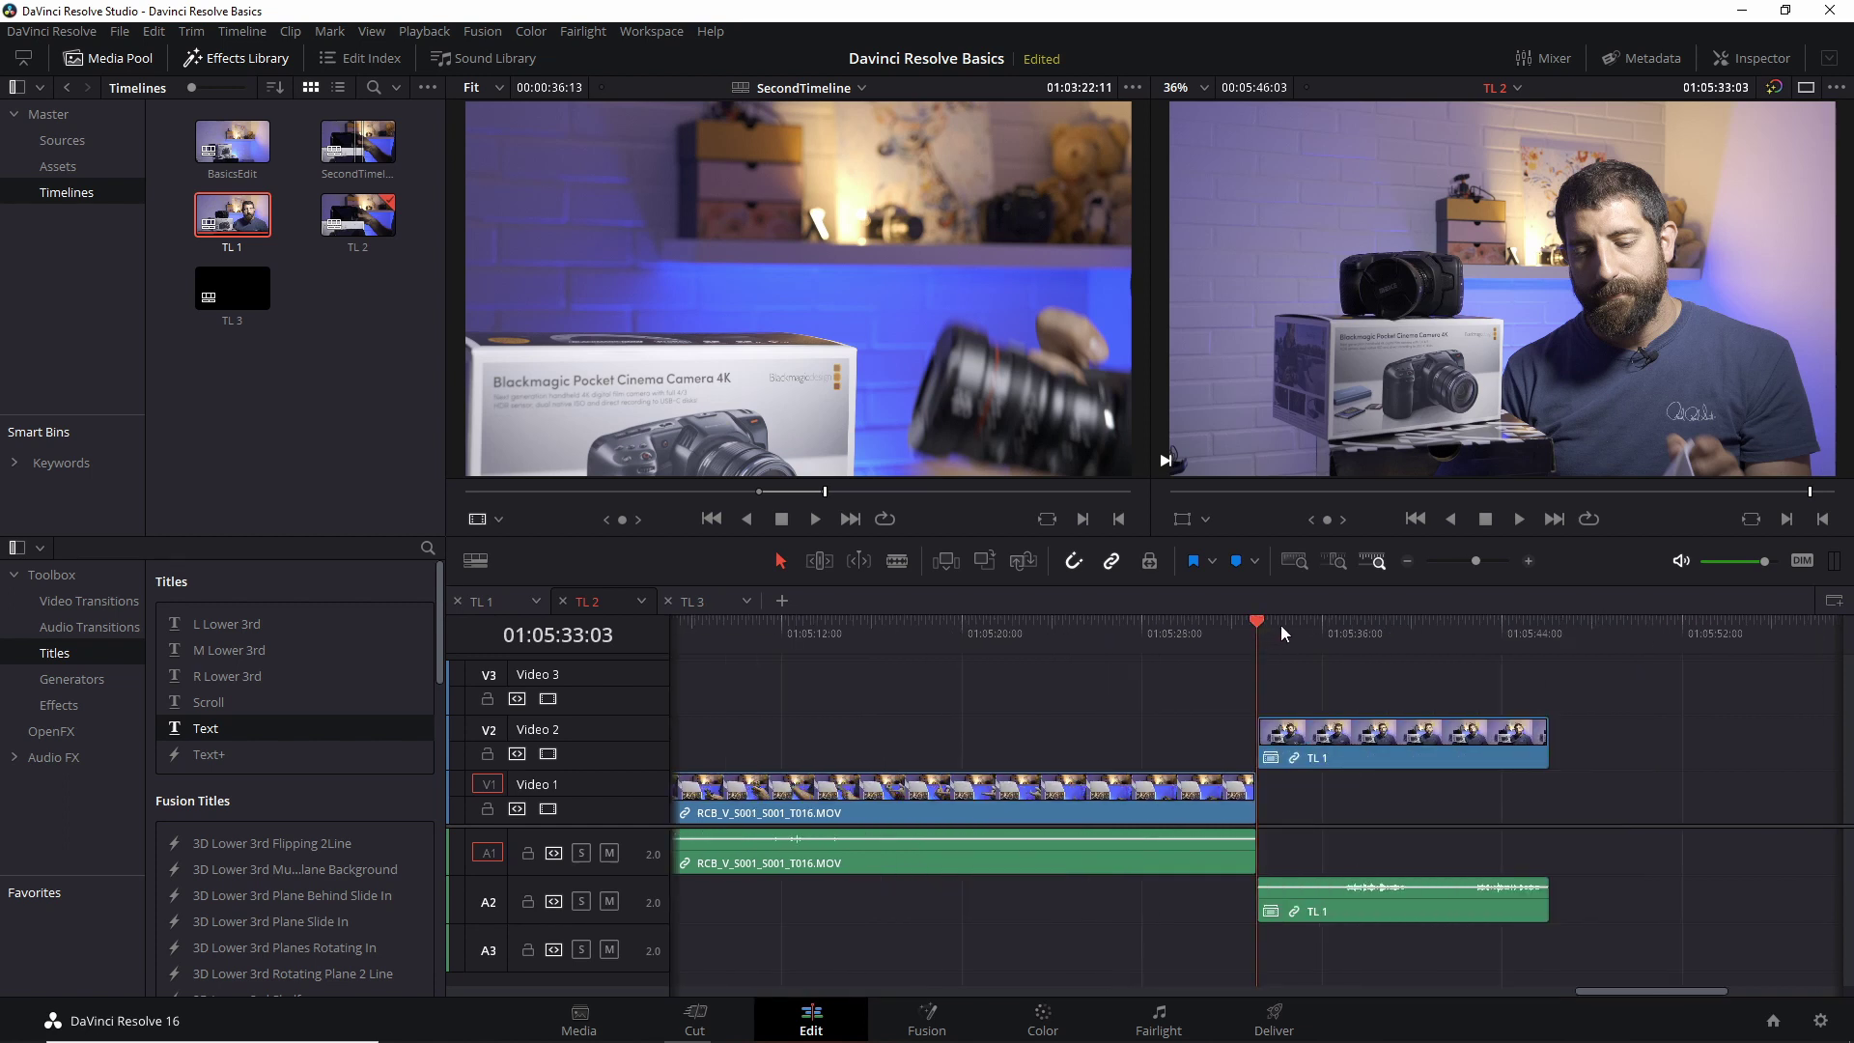
{"action": "left_click_drag", "start_coordinate": [1281, 624], "coordinate": [1439, 646]}
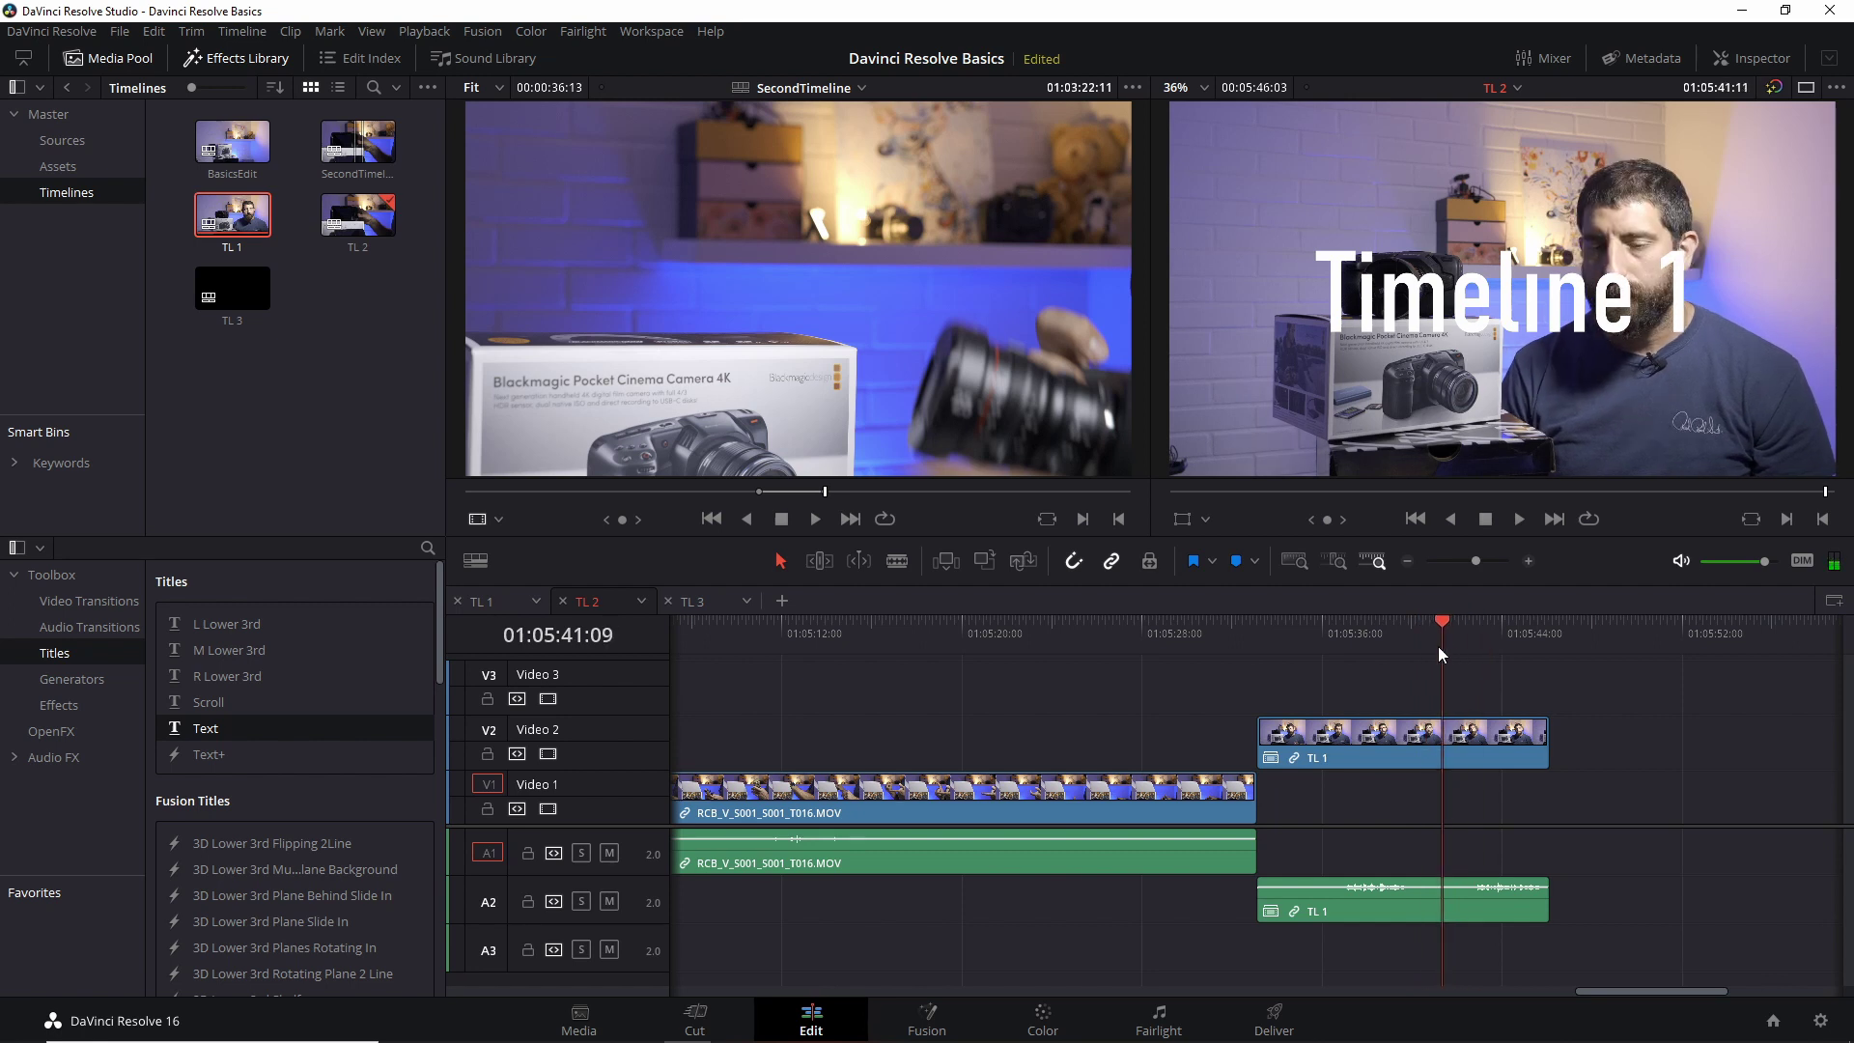
Step: Make TL 1's Timeline 1 title text red (#ff0000) and check it in TL 2's nested clip
{"action": "left_click", "coordinate": [486, 611]}
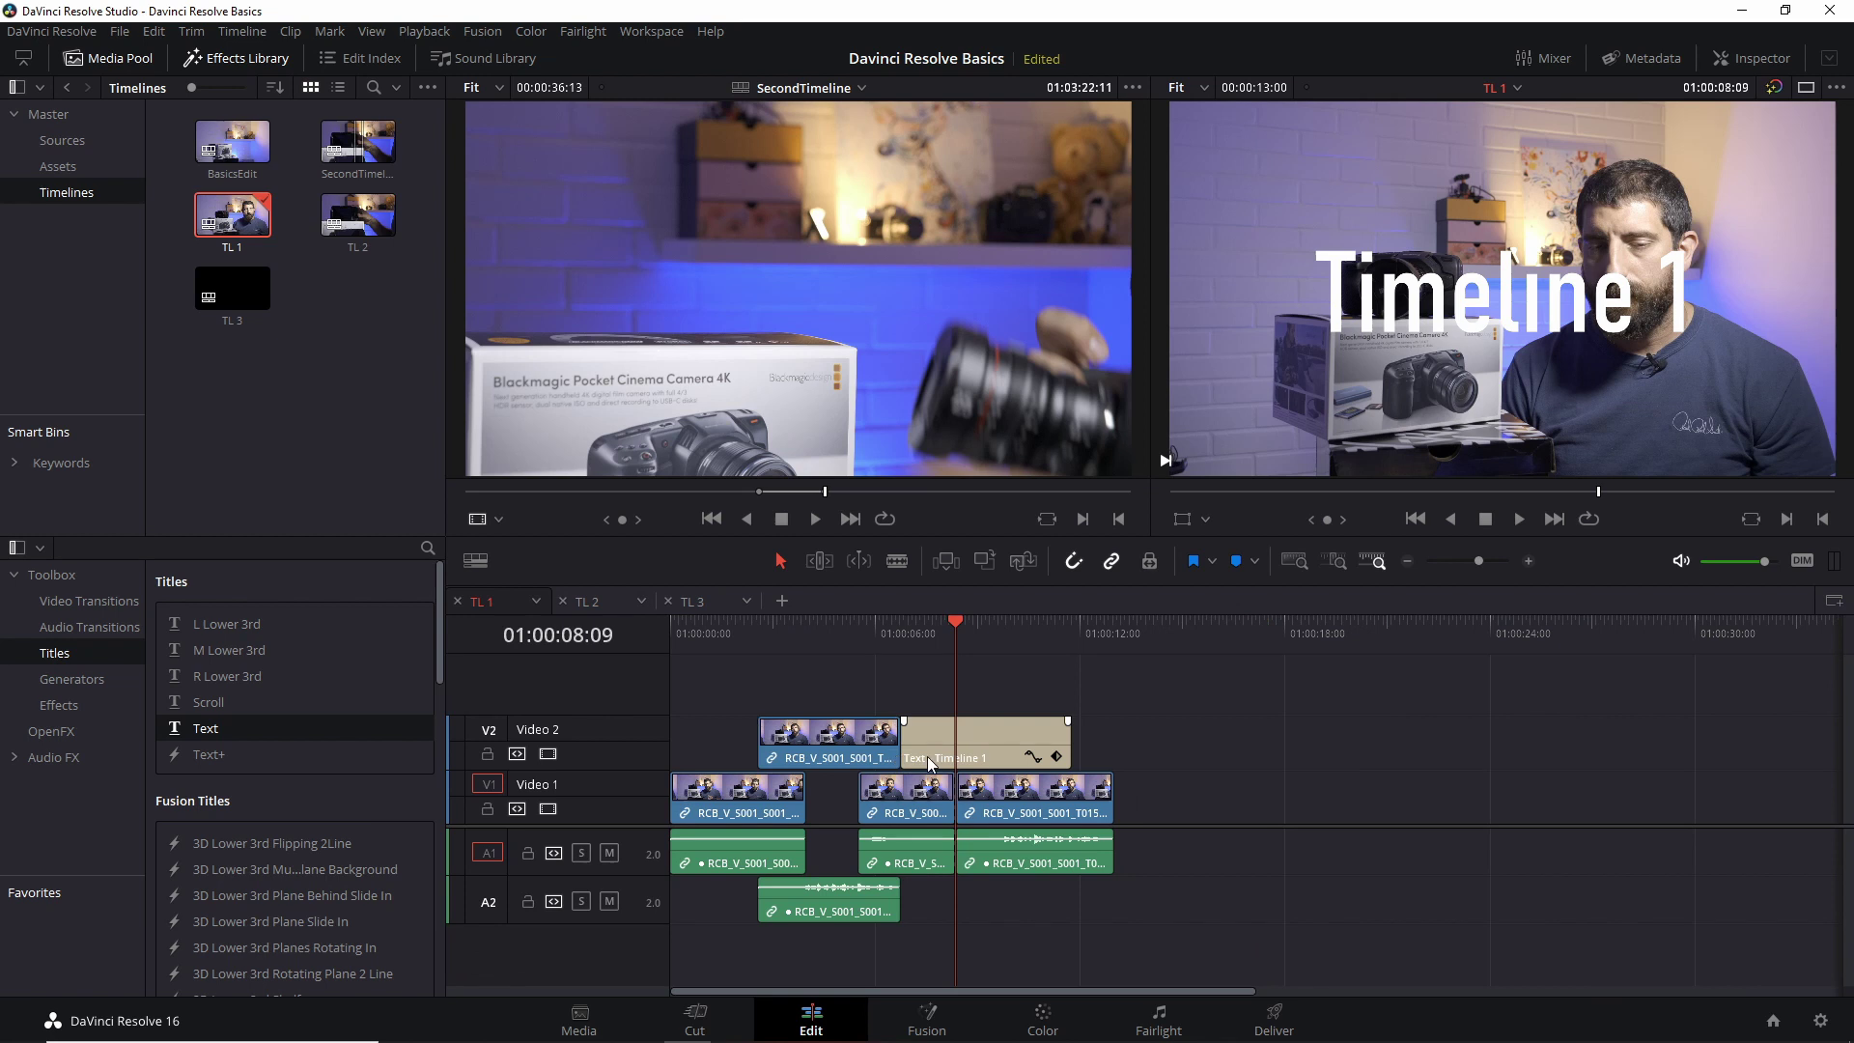
{"action": "left_click", "coordinate": [995, 756]}
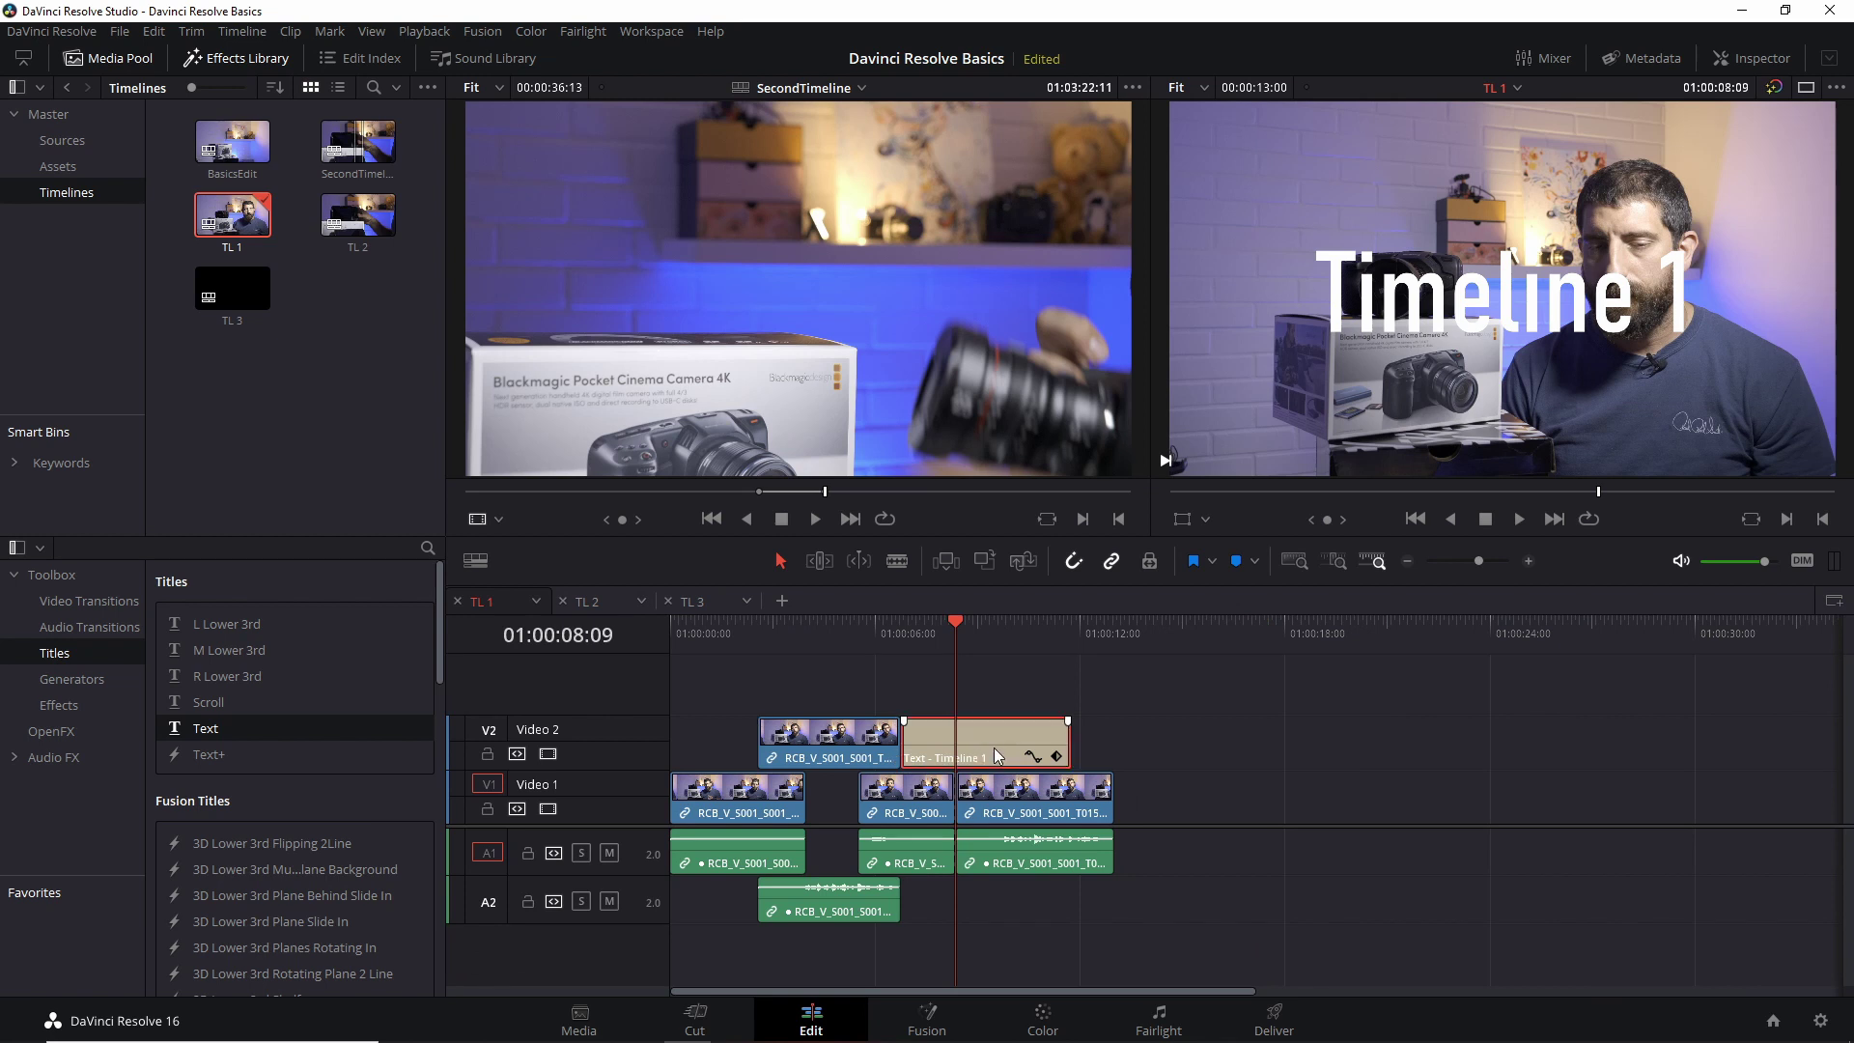
{"action": "left_click", "coordinate": [1756, 60]}
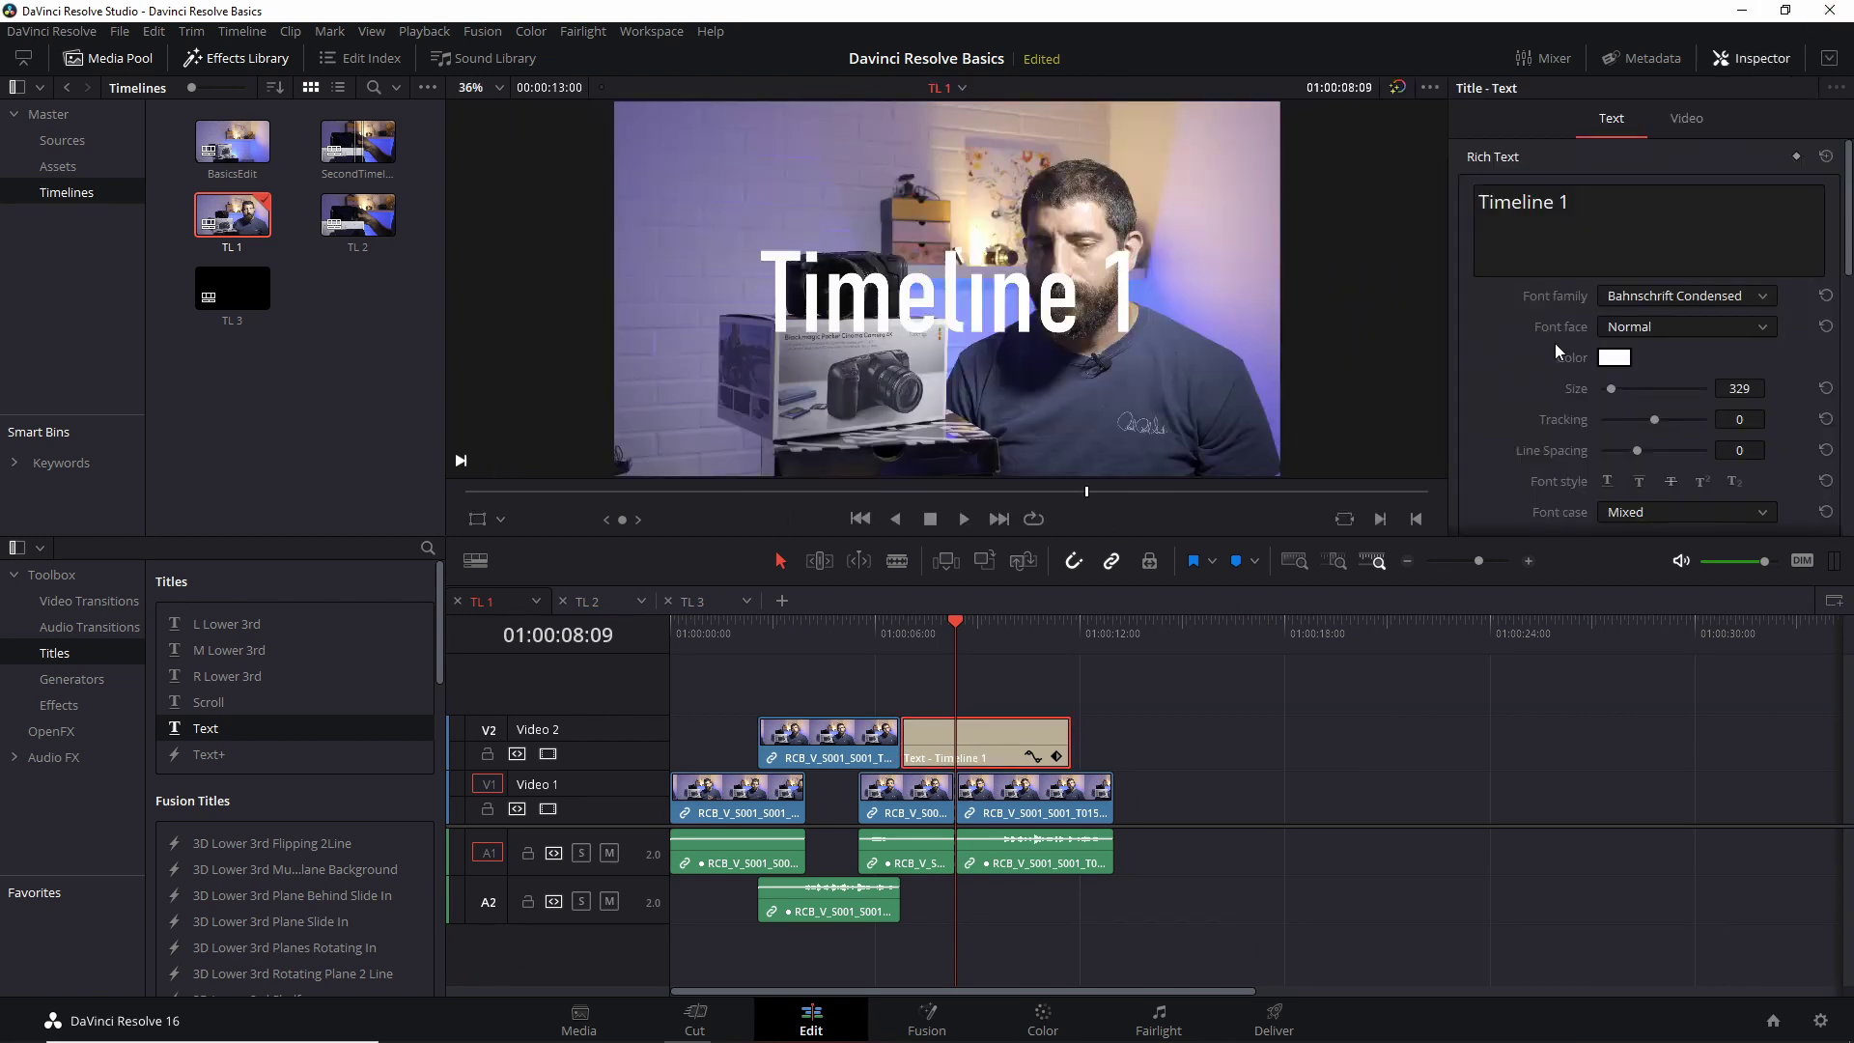
{"action": "left_click", "coordinate": [1609, 358]}
{"action": "left_click_drag", "start_coordinate": [1111, 514], "coordinate": [1128, 333]}
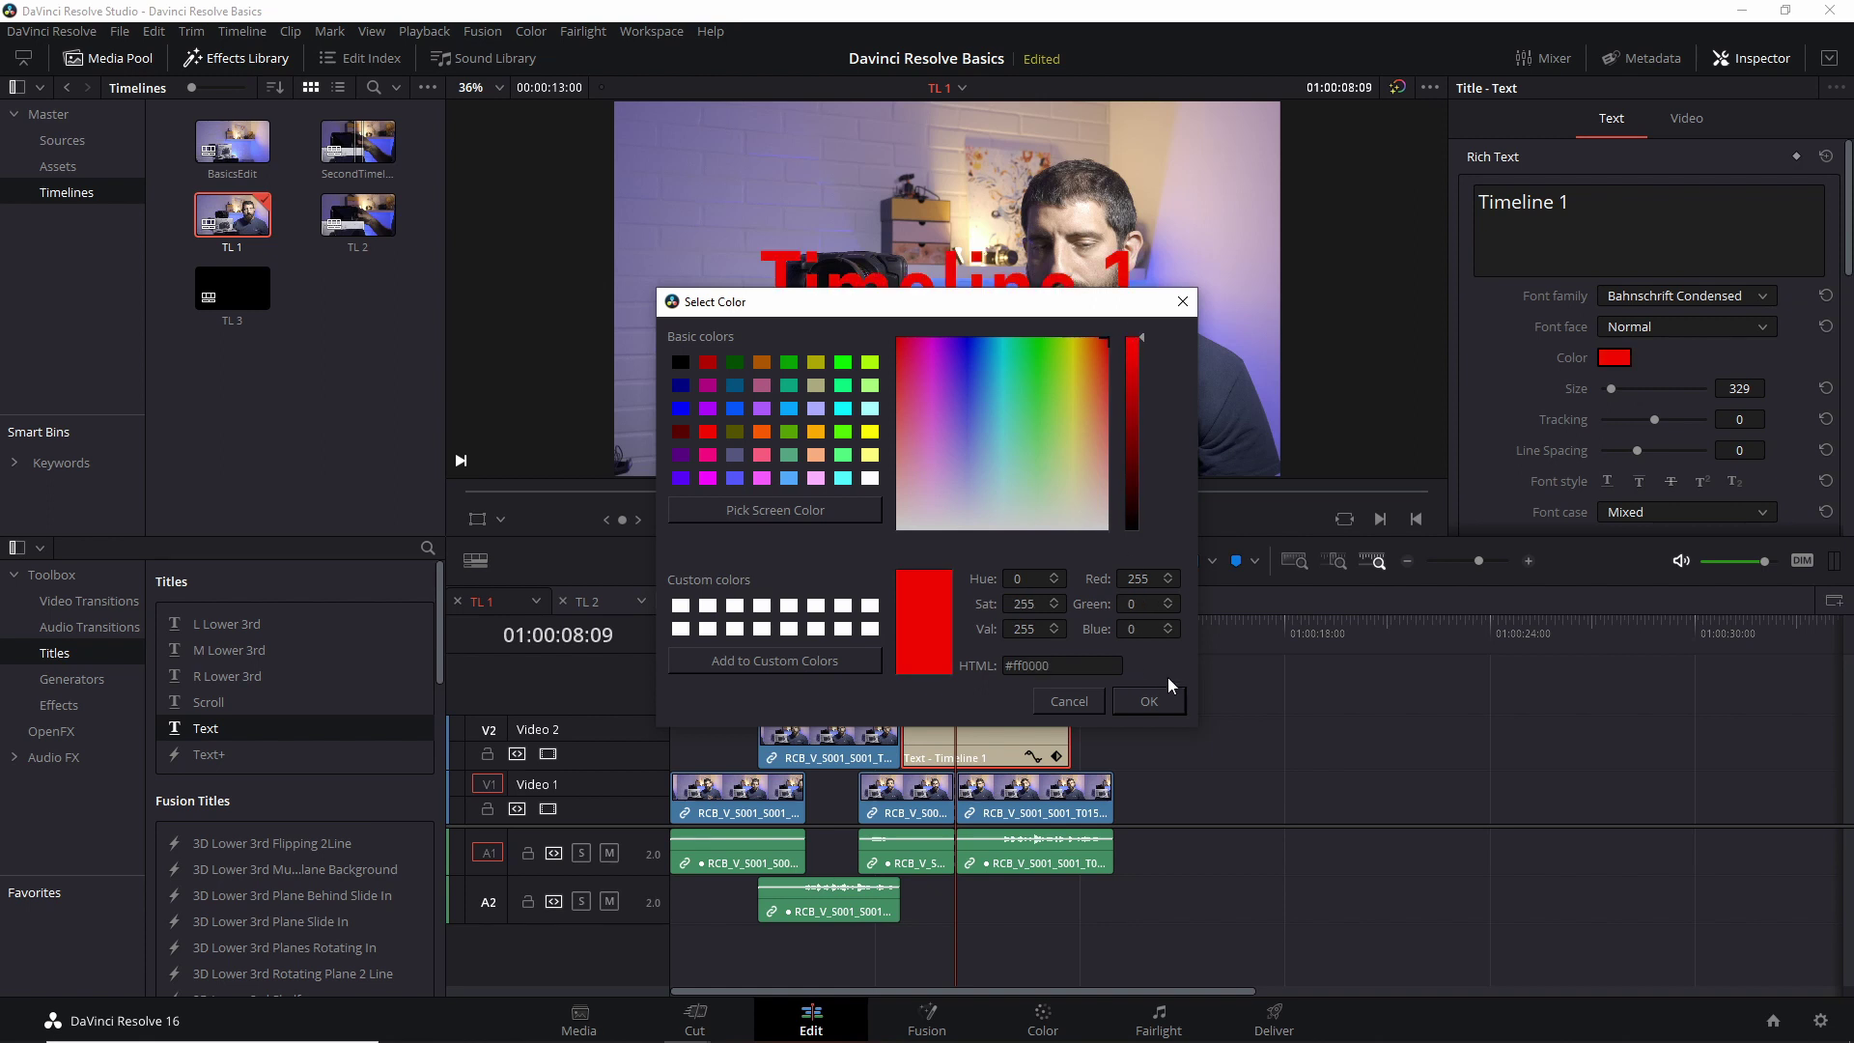
{"action": "left_click", "coordinate": [1149, 702]}
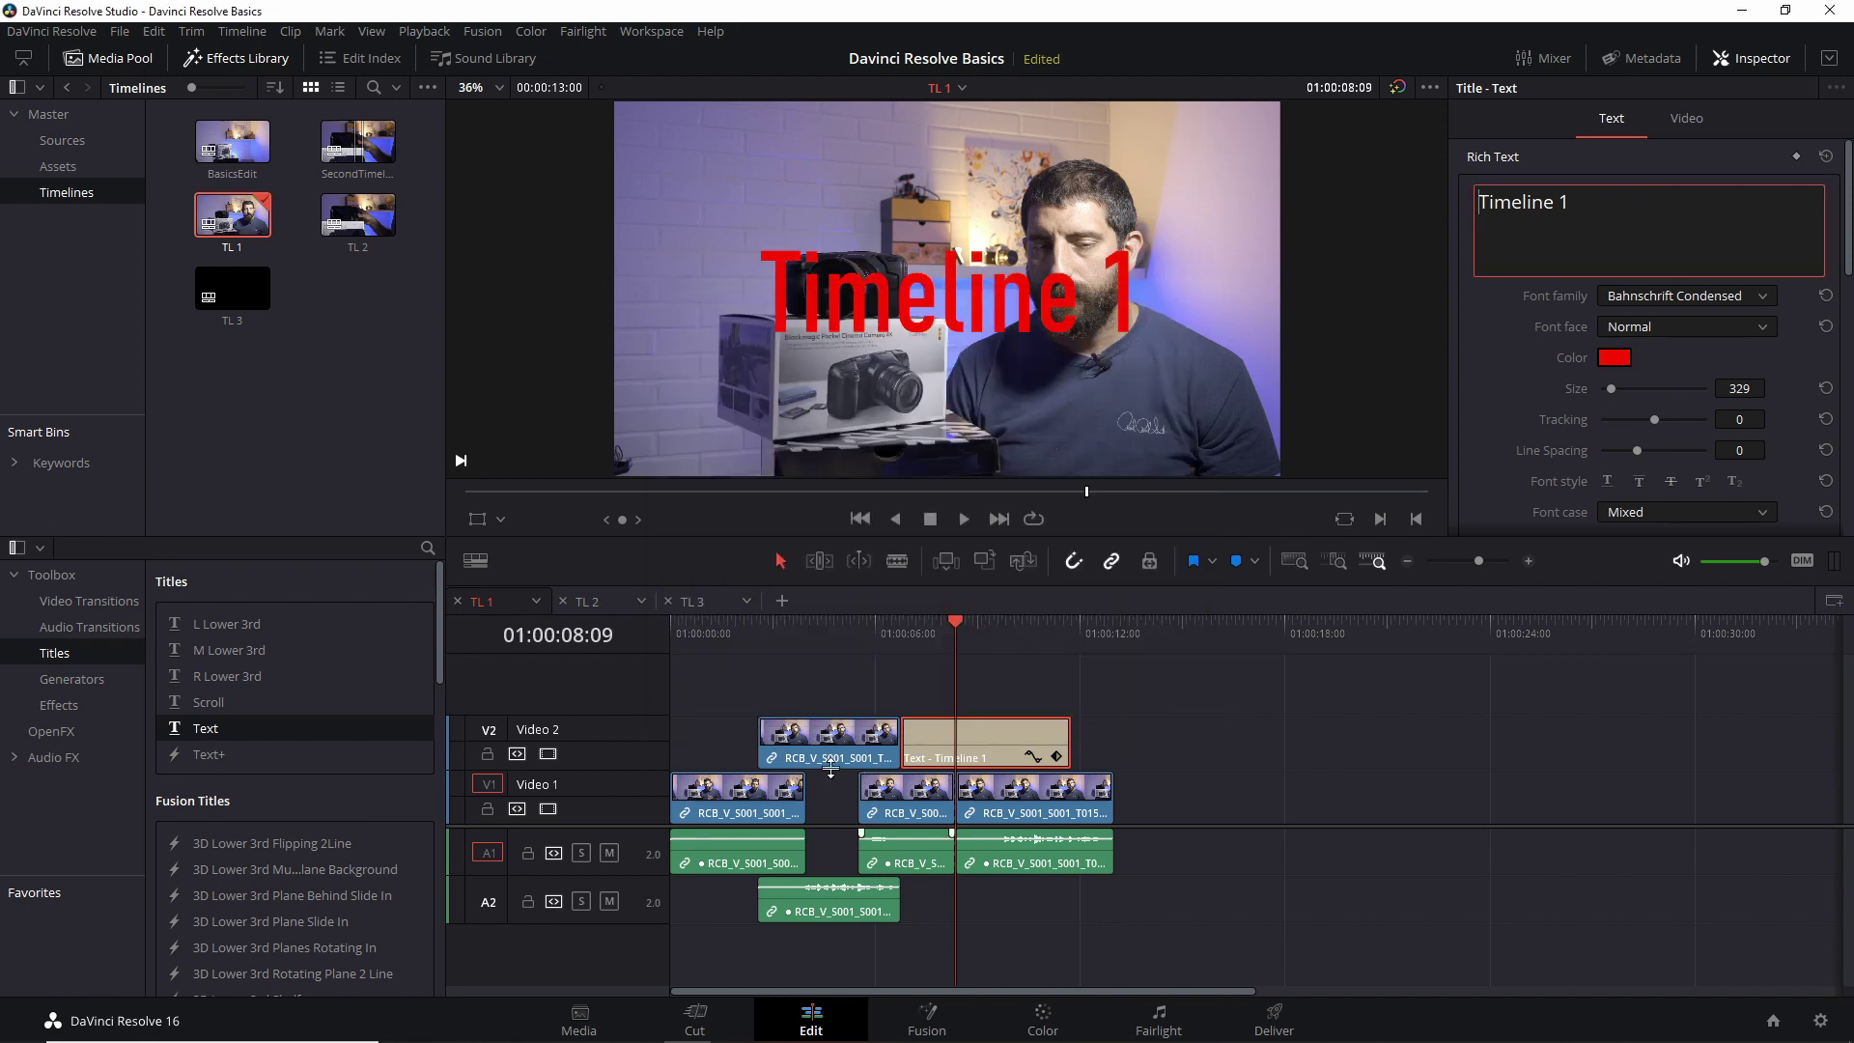
{"action": "left_click", "coordinate": [584, 607]}
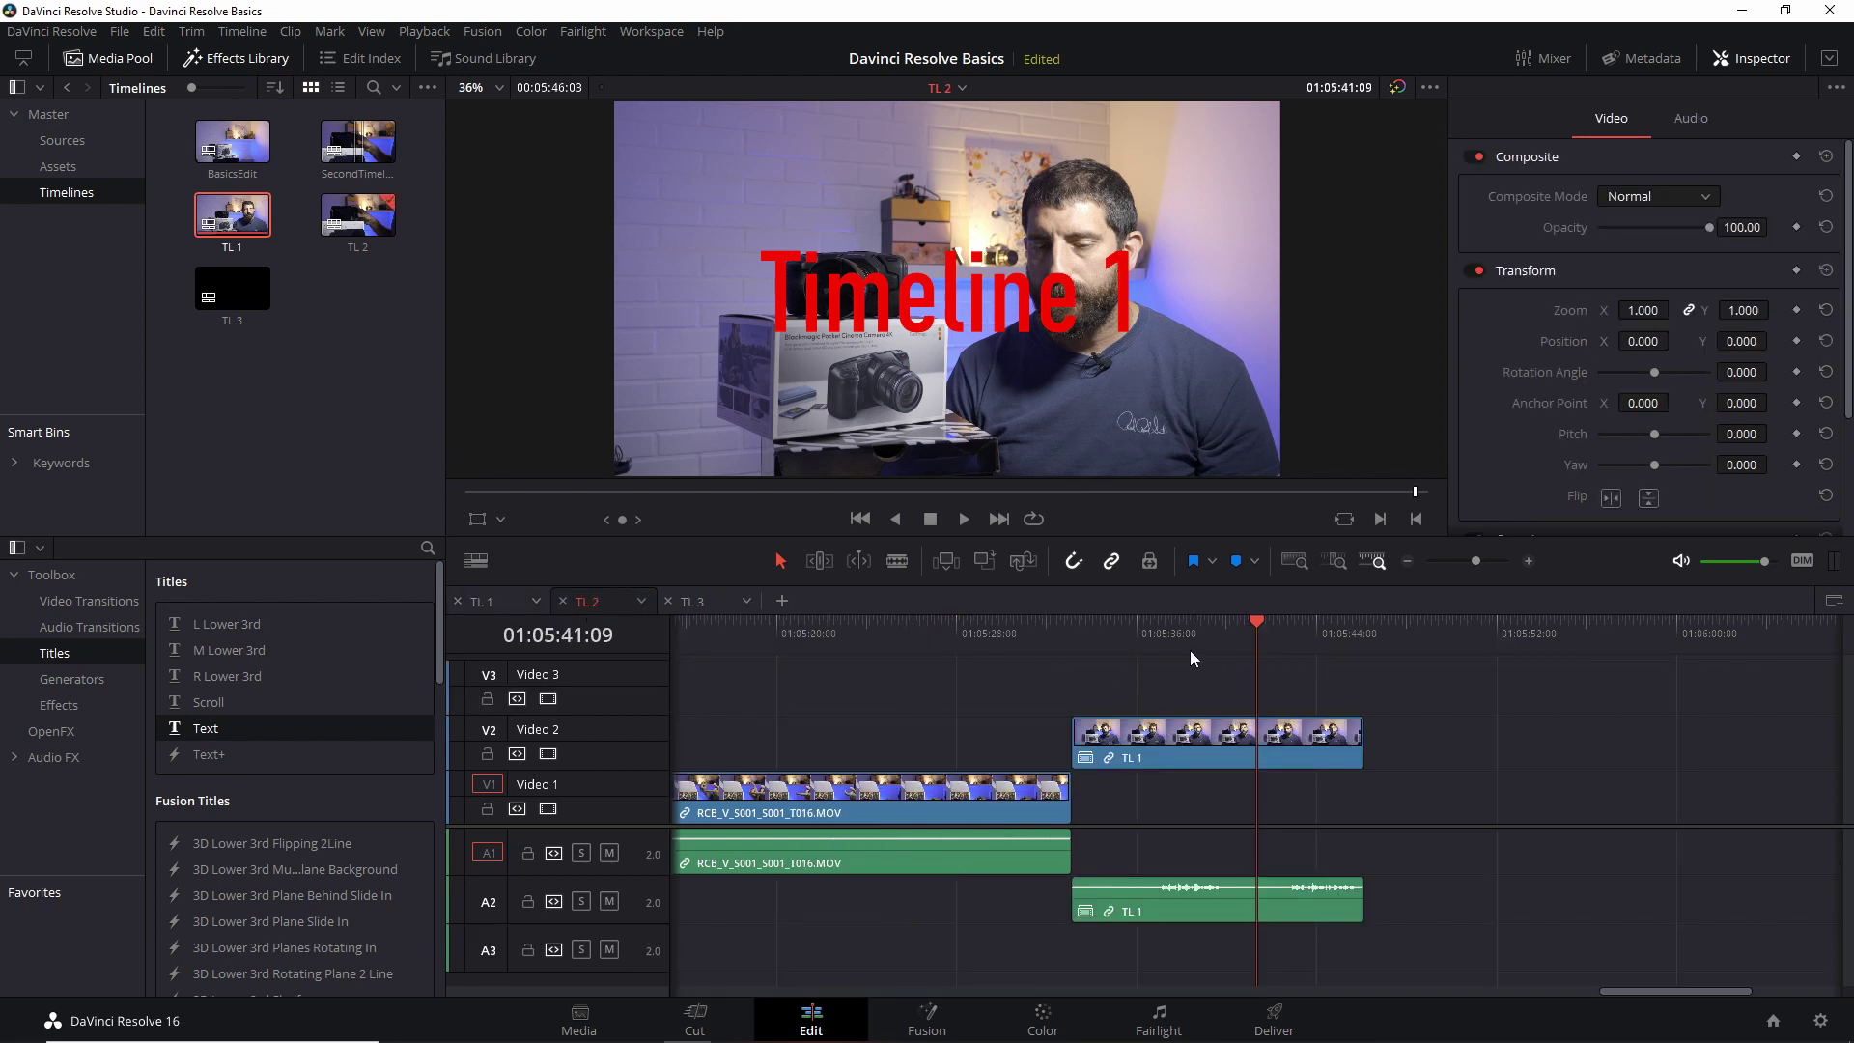
{"action": "left_click_drag", "start_coordinate": [1189, 651], "coordinate": [1251, 641]}
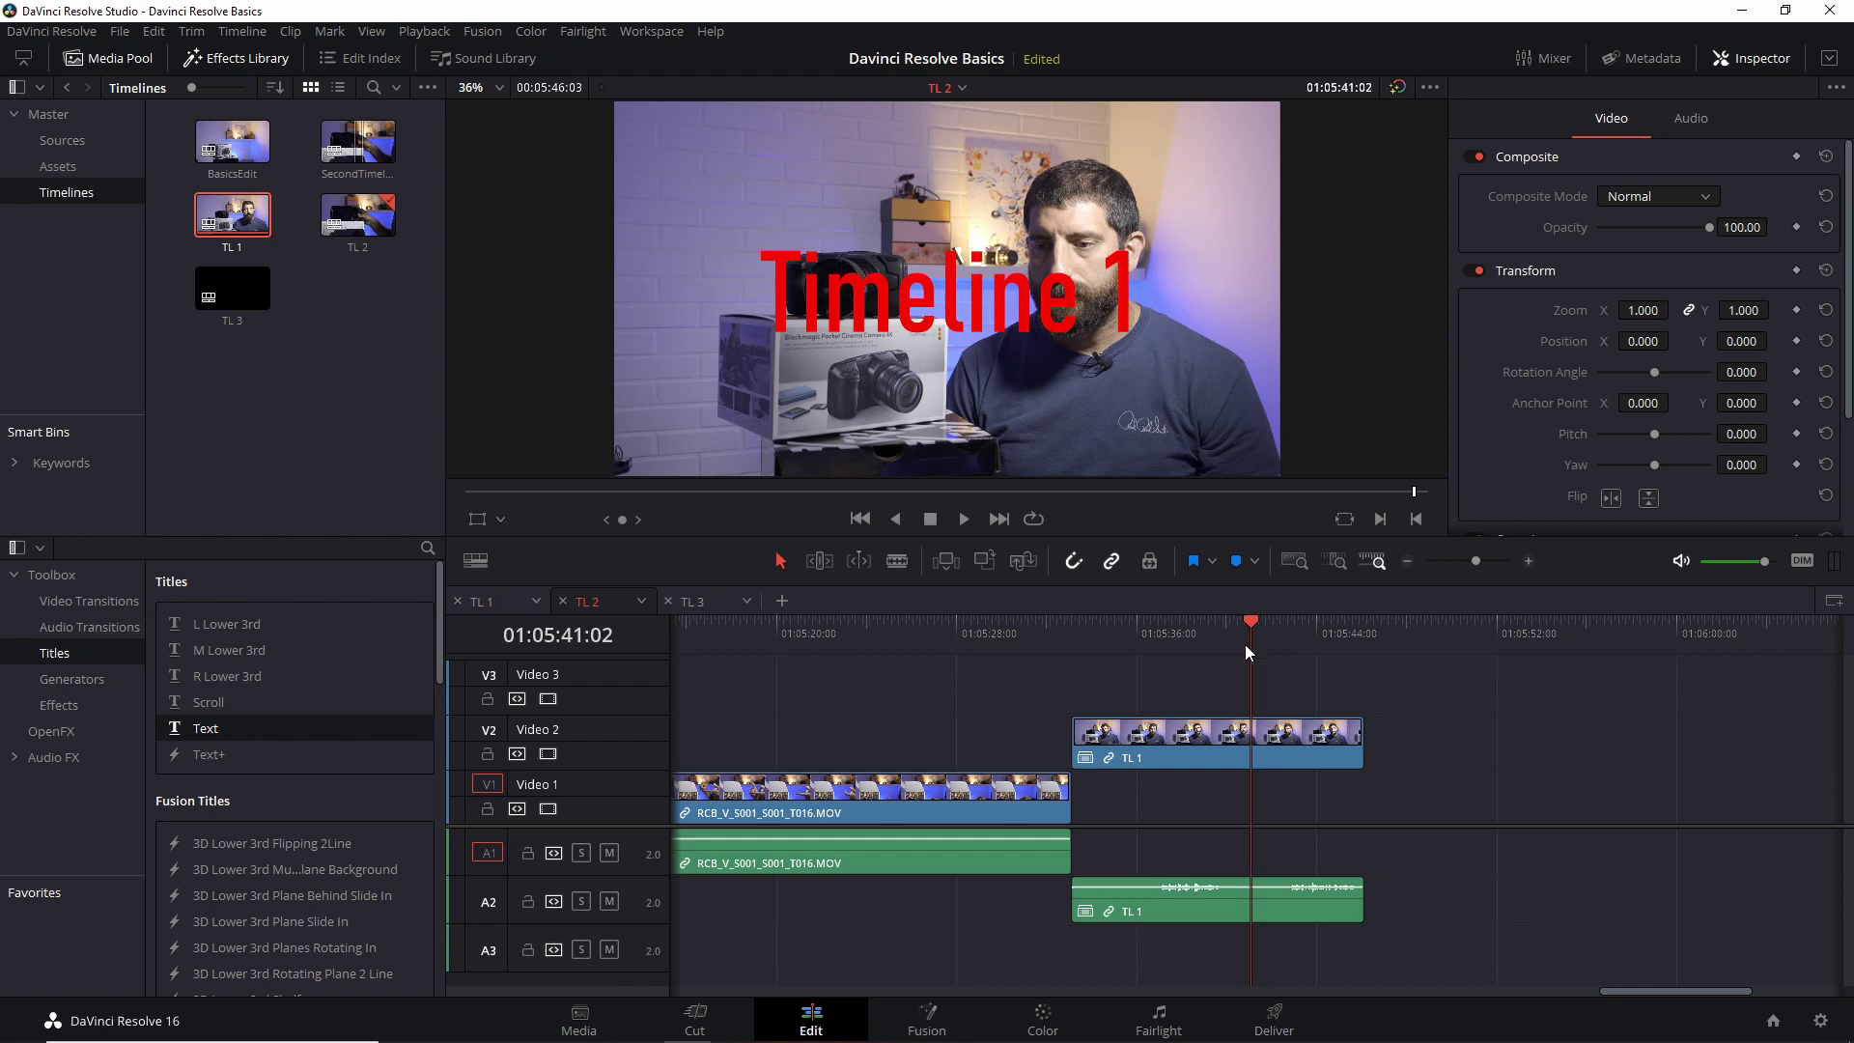
Step: Lengthen TL 1's last Video 1/Audio 1 clip, then extend TL 2's nested TL 1 clip by about ten seconds
{"action": "left_click", "coordinate": [489, 610]}
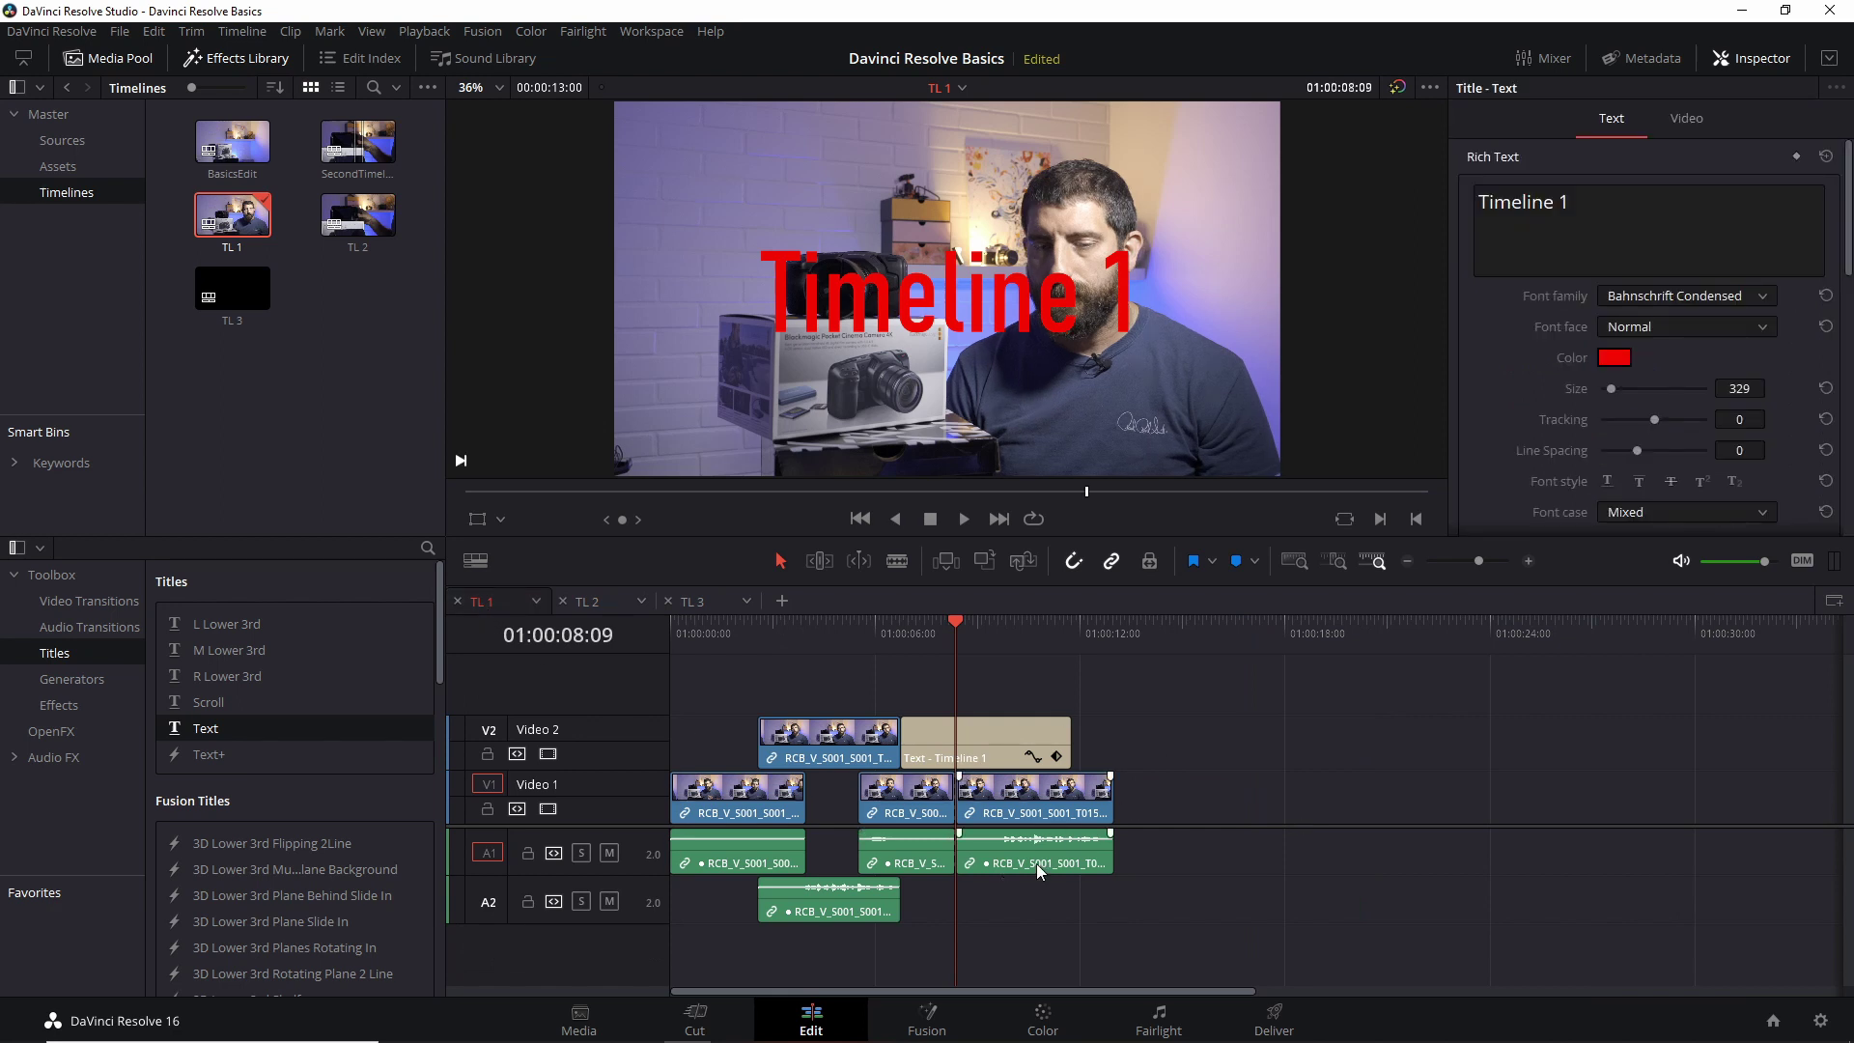
{"action": "left_click", "coordinate": [1121, 634]}
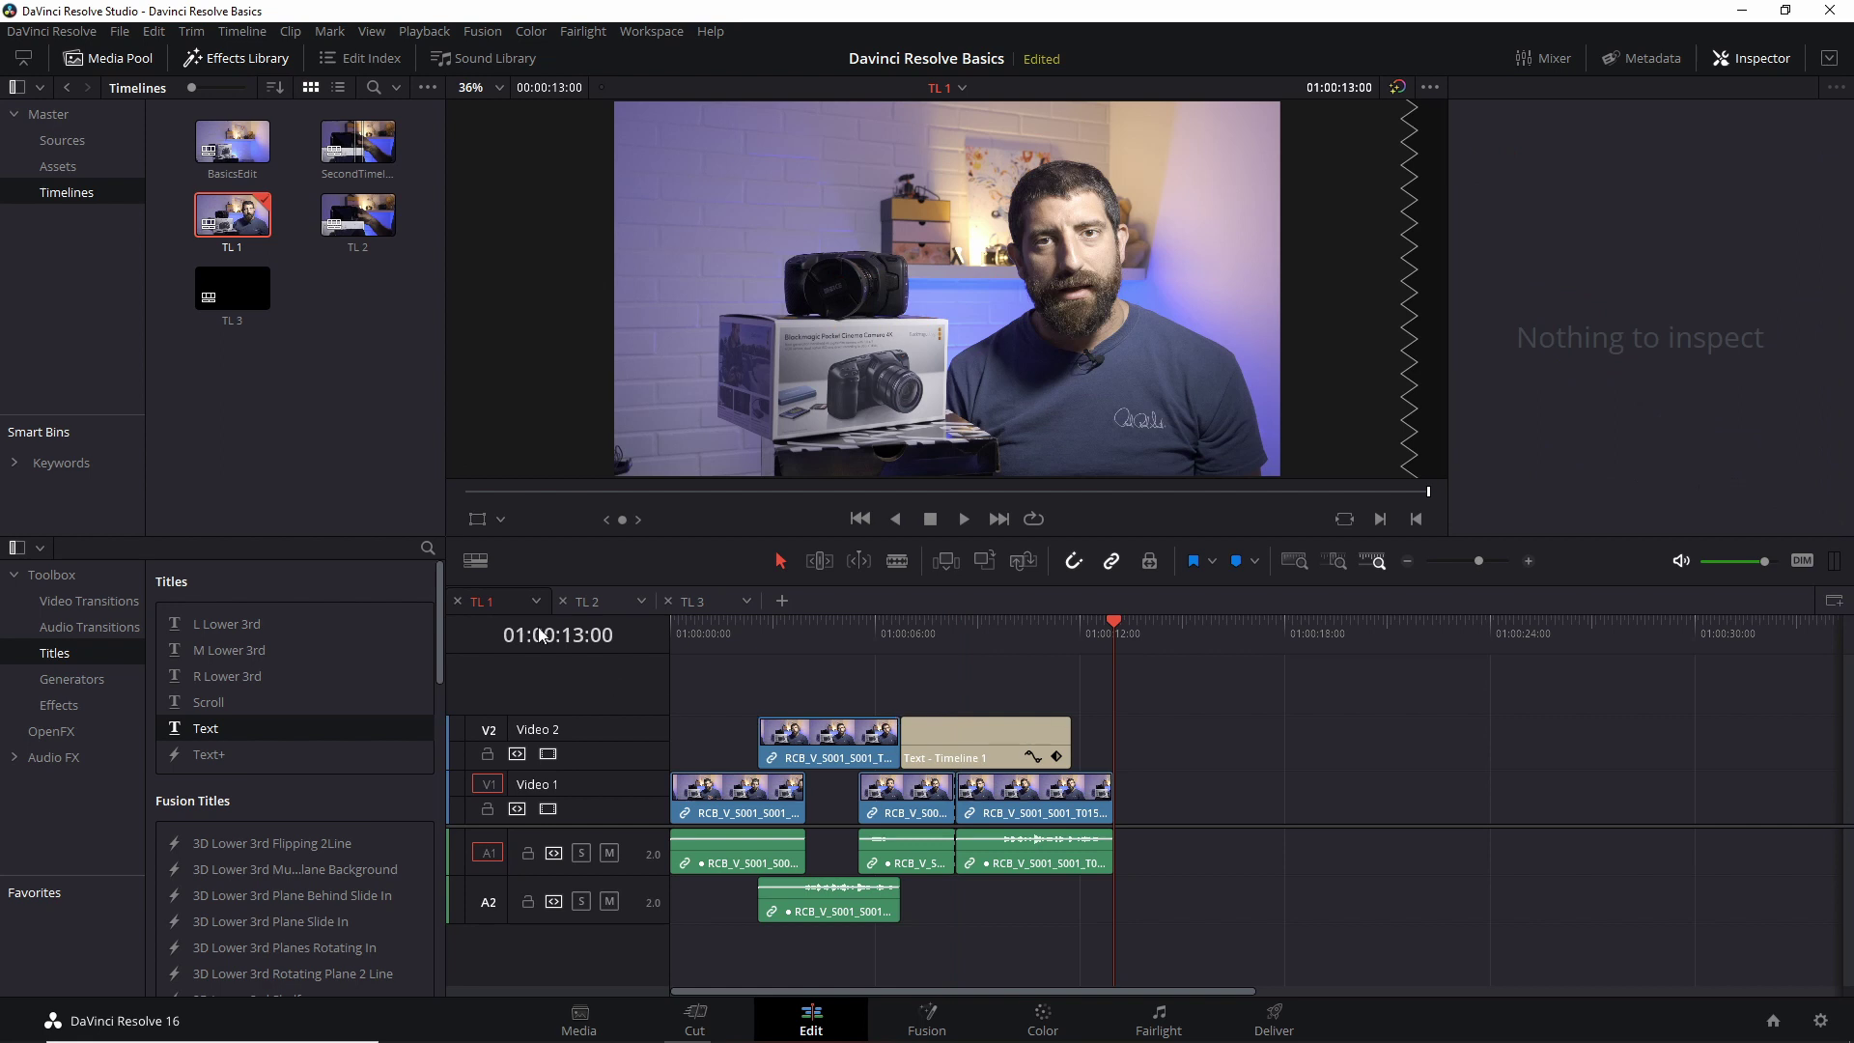
{"action": "left_click_drag", "start_coordinate": [1103, 801], "coordinate": [1581, 801]}
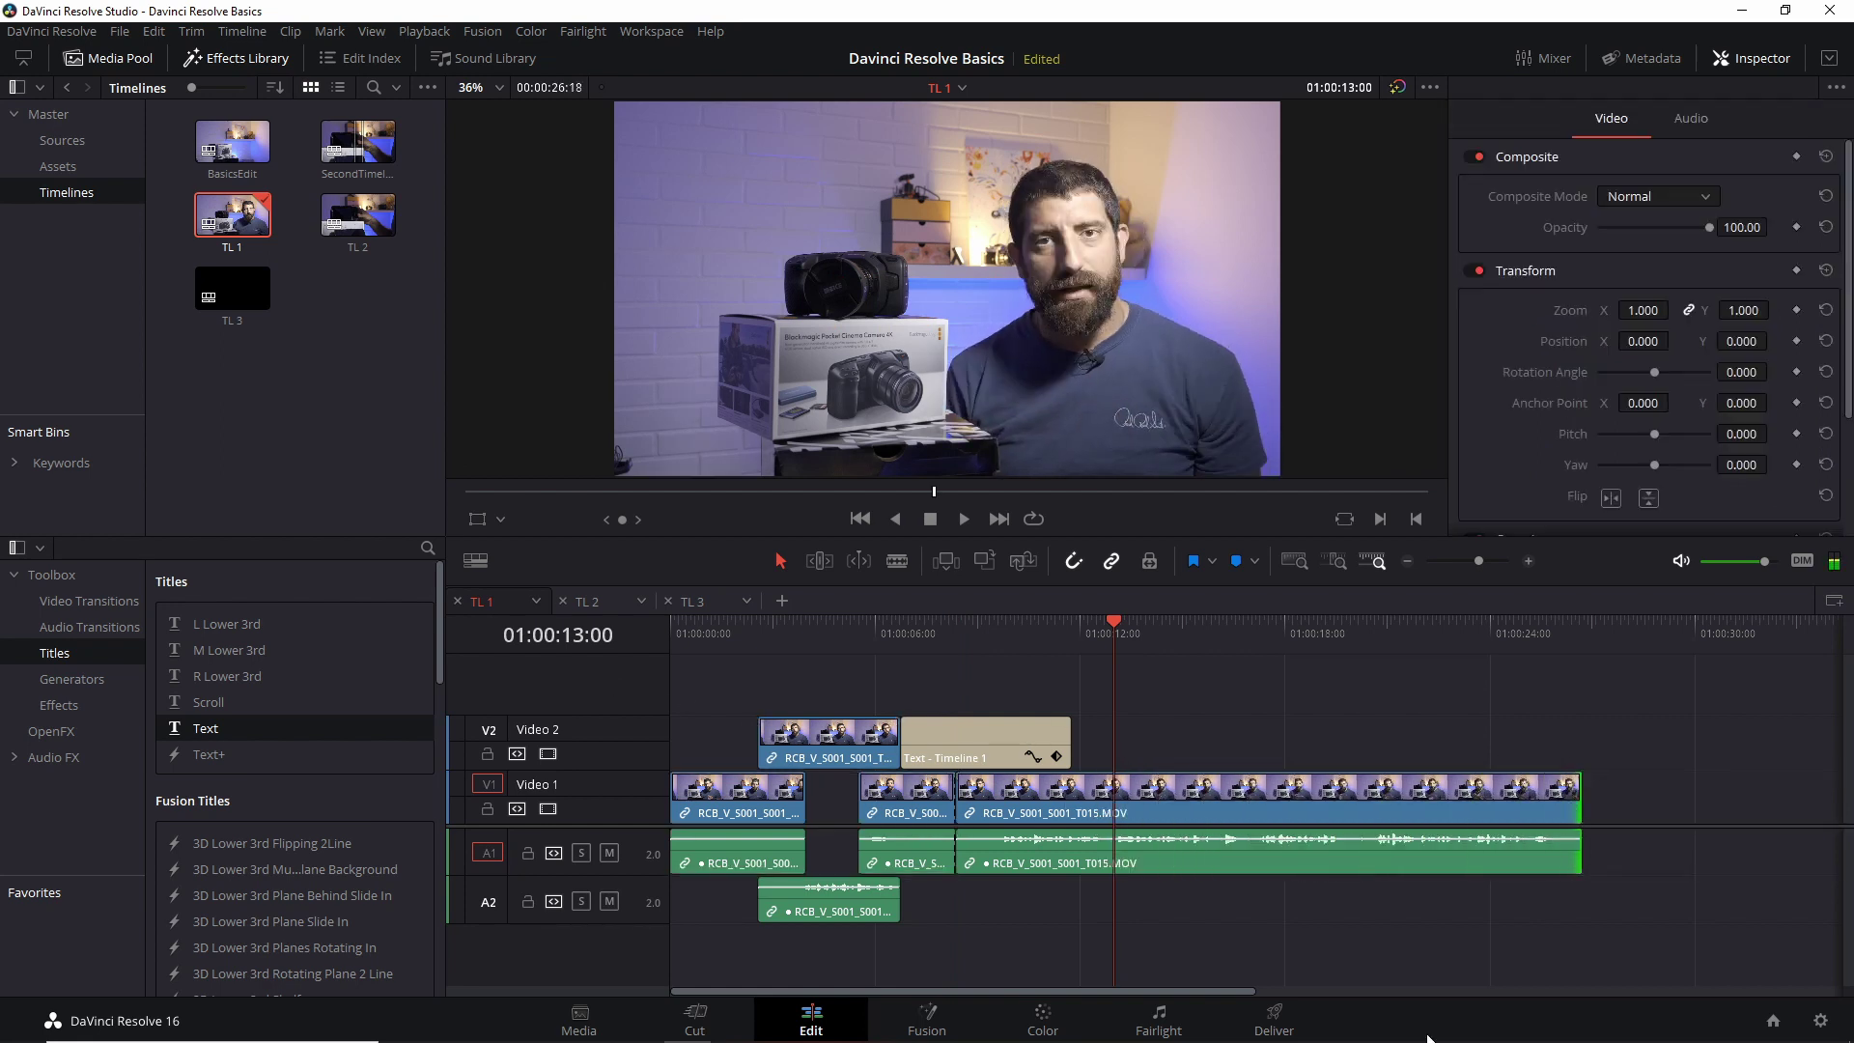
{"action": "left_click", "coordinate": [582, 610]}
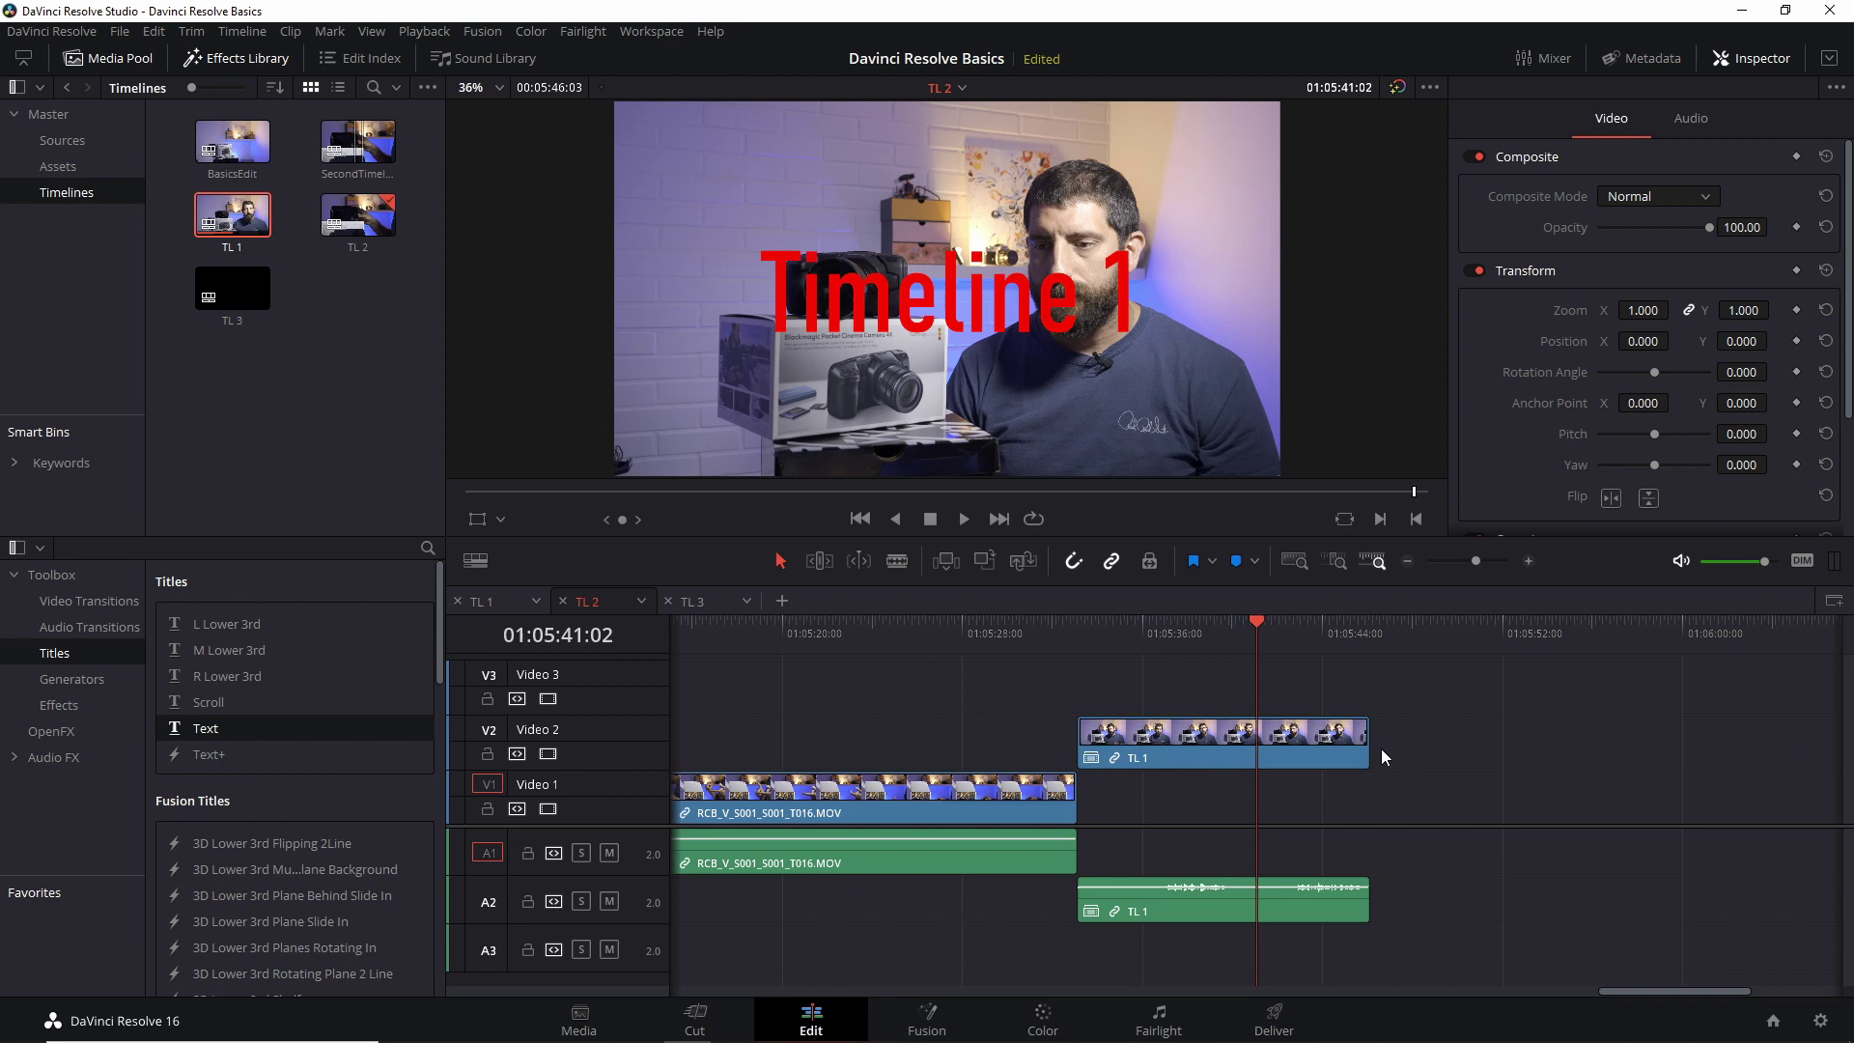
{"action": "left_click_drag", "start_coordinate": [1356, 750], "coordinate": [1782, 746]}
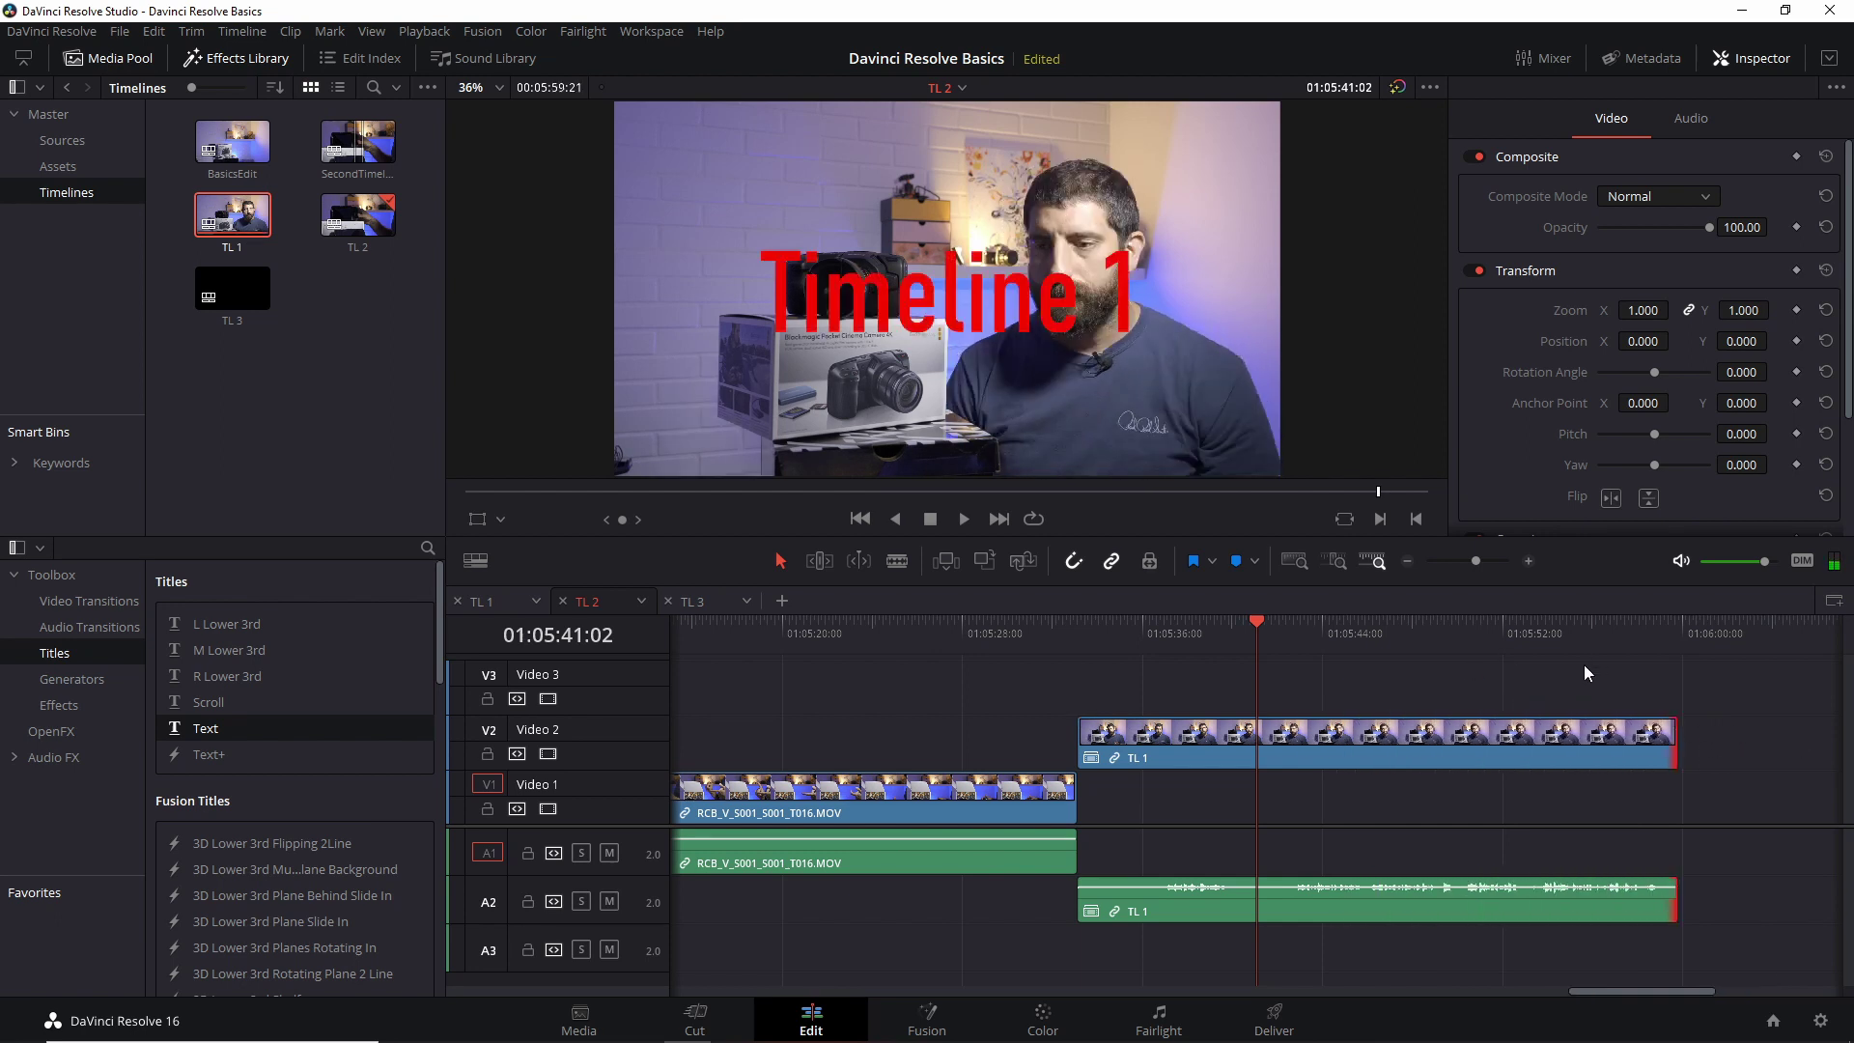
Step: Shorten TL 1's last clip by about ten seconds, then trim TL 2's nested TL 1 clip on Video 2
{"action": "left_click", "coordinate": [480, 604]}
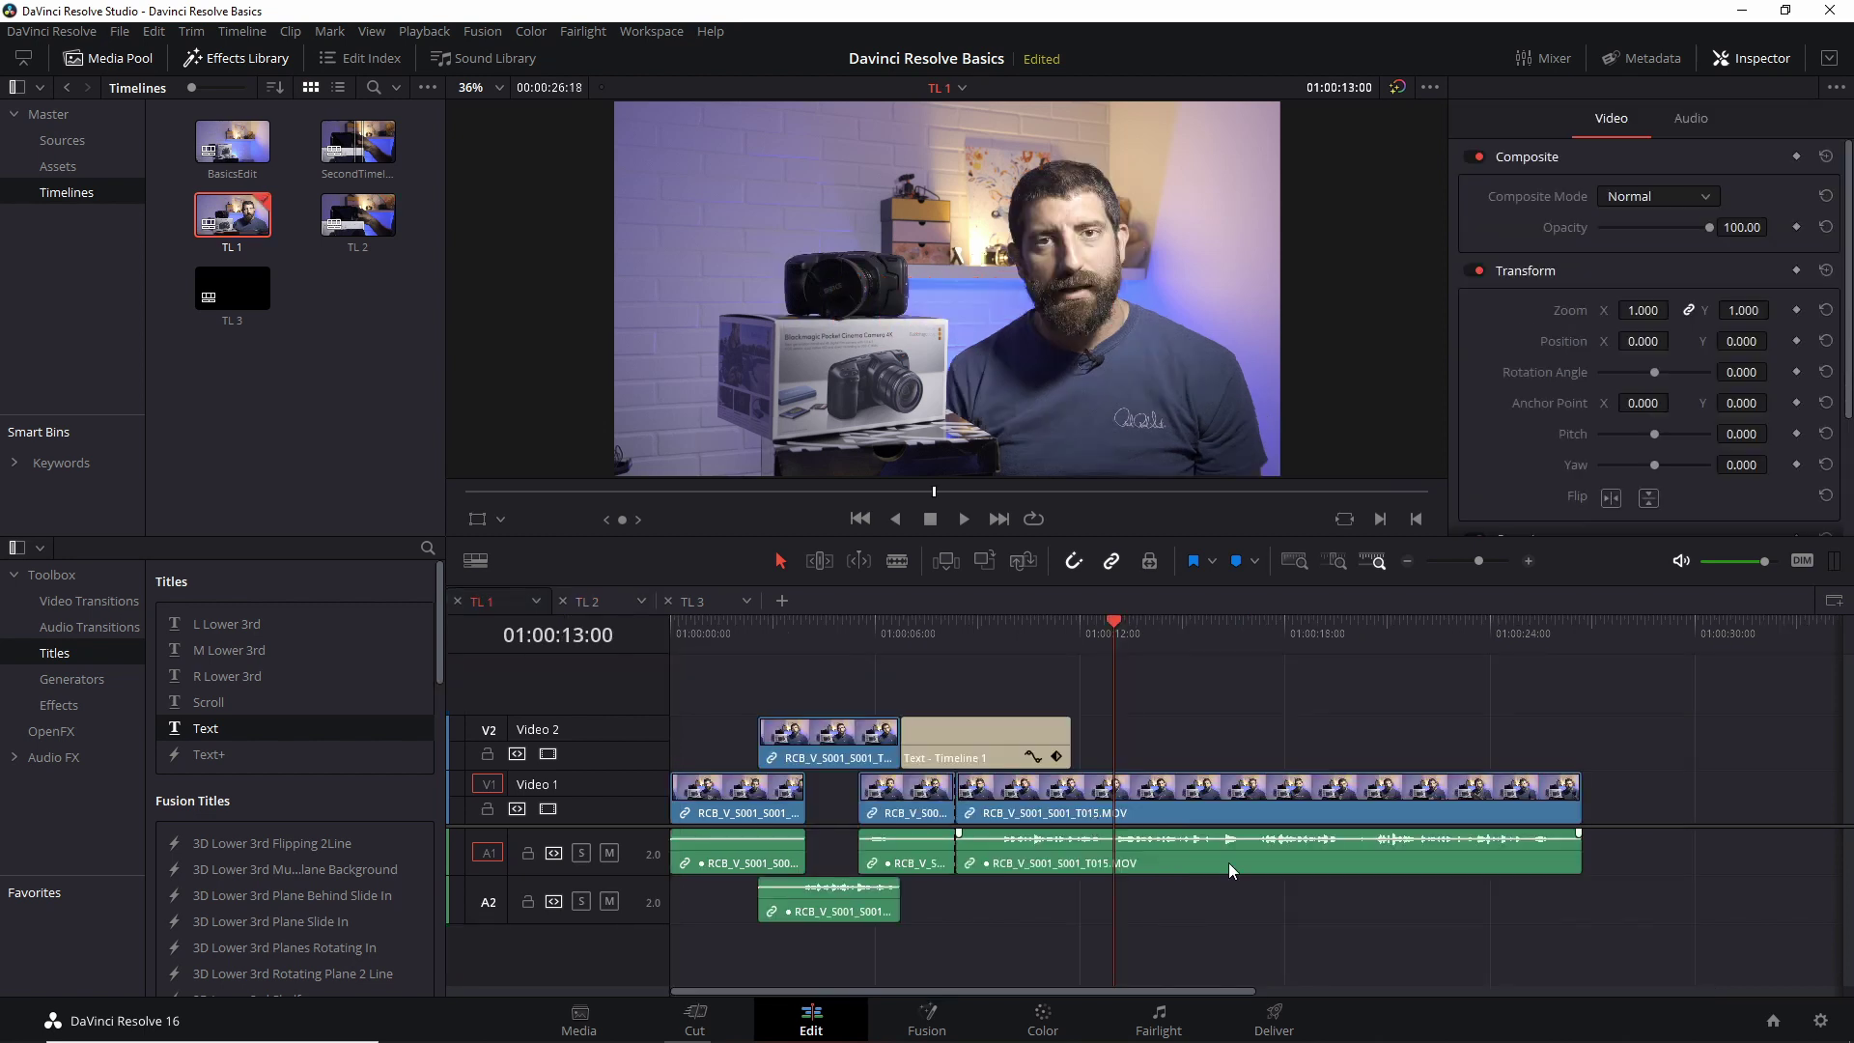
{"action": "left_click_drag", "start_coordinate": [1576, 809], "coordinate": [1200, 811]}
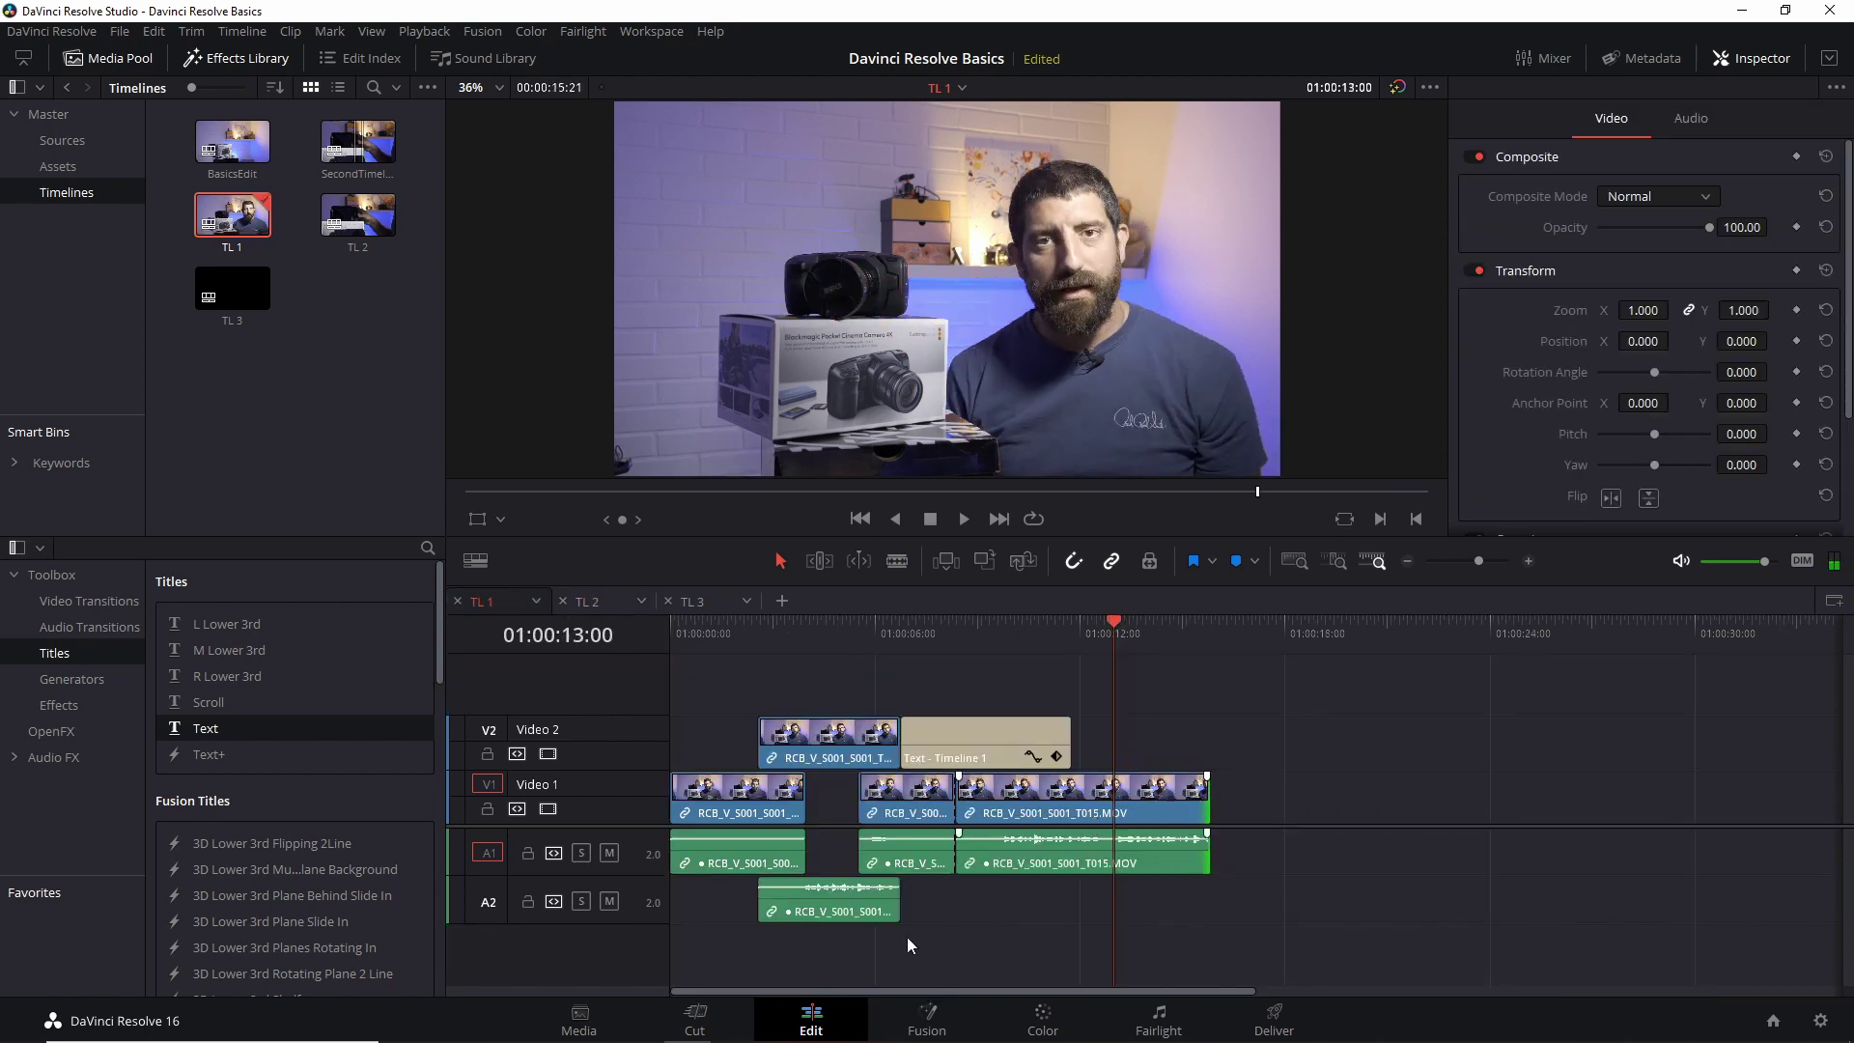
{"action": "left_click", "coordinate": [587, 605]}
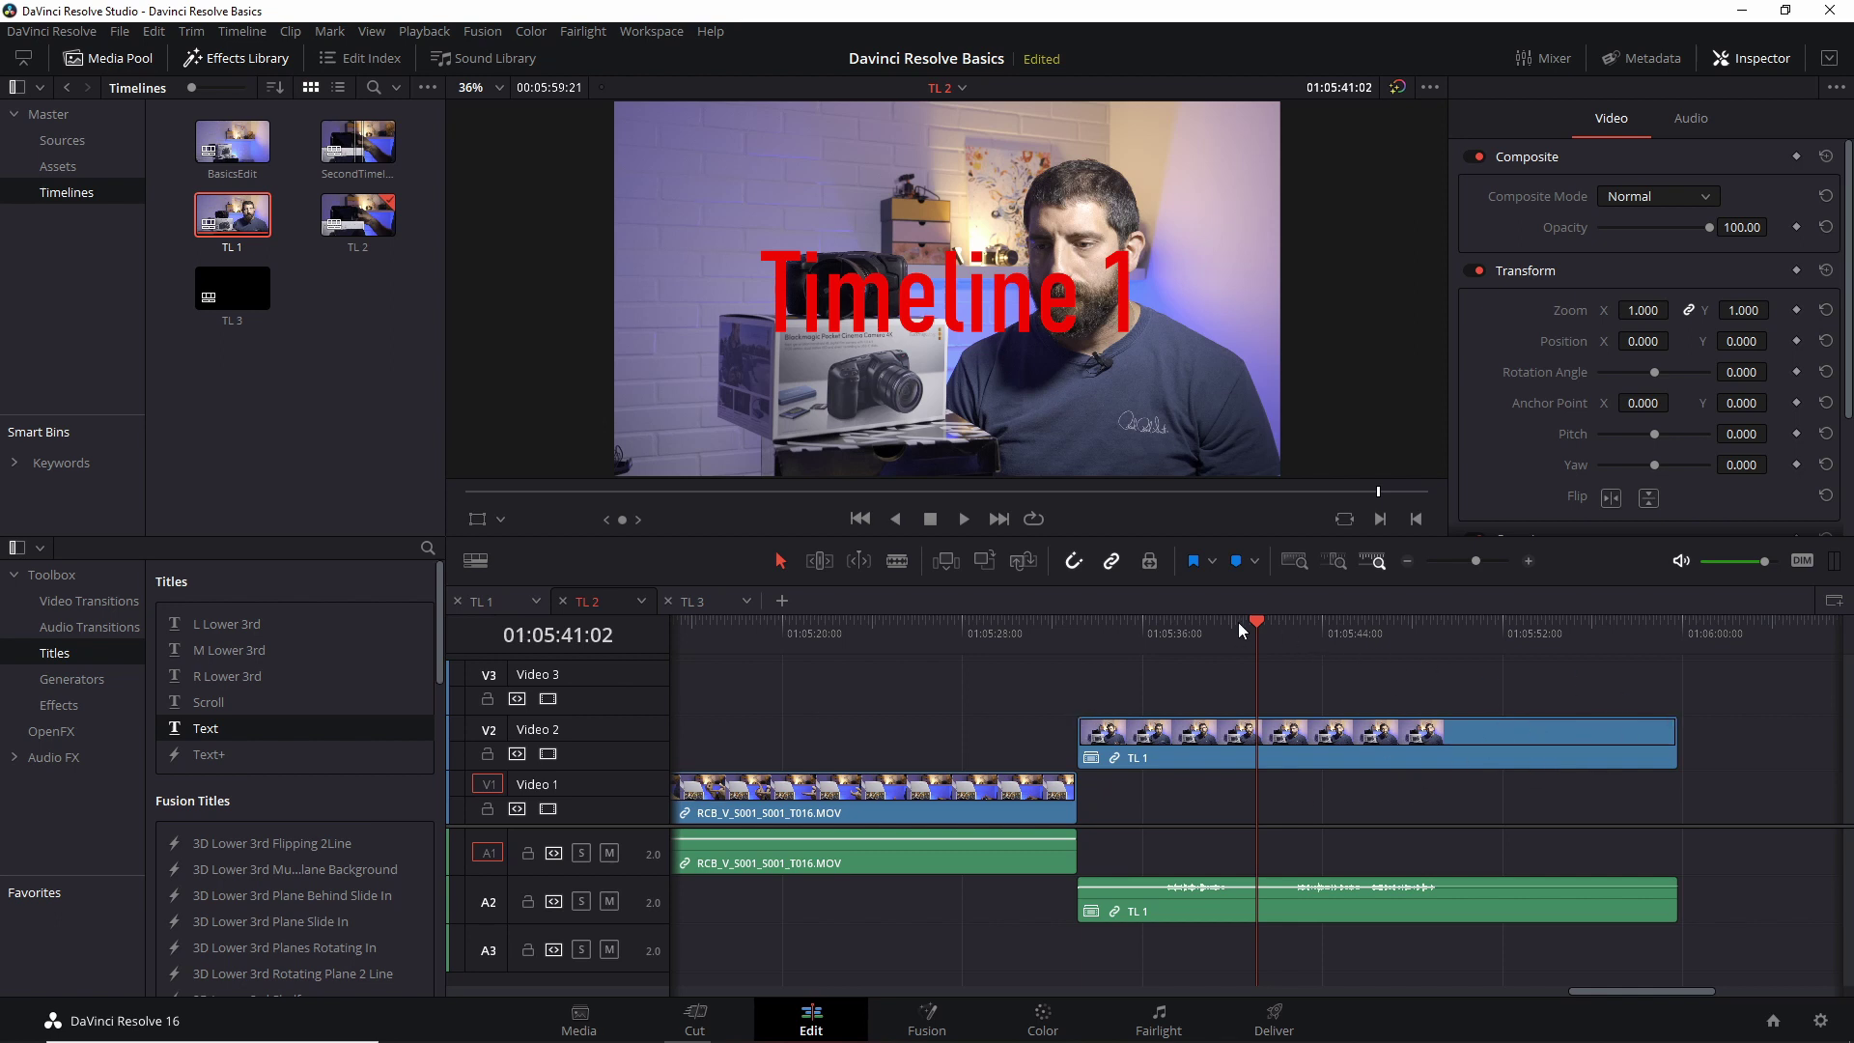
{"action": "left_click_drag", "start_coordinate": [1265, 624], "coordinate": [1321, 666]}
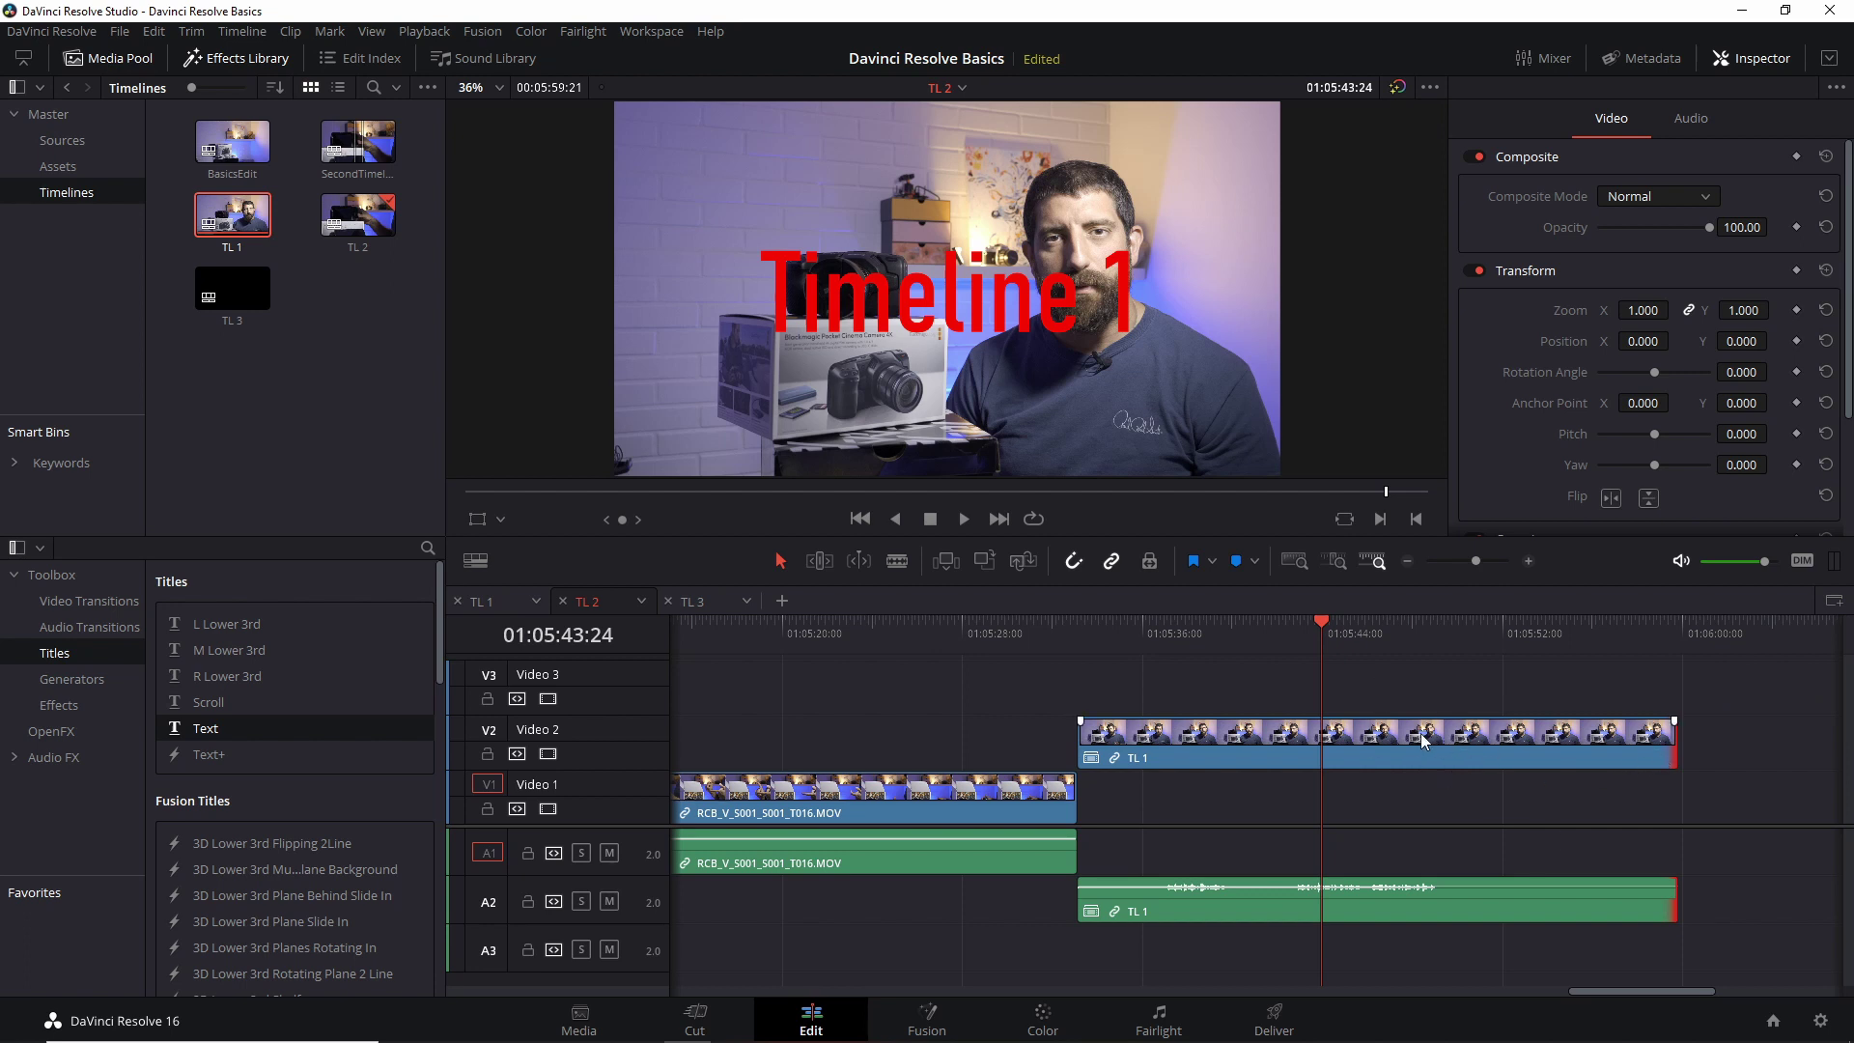
{"action": "left_click_drag", "start_coordinate": [1666, 746], "coordinate": [1484, 768]}
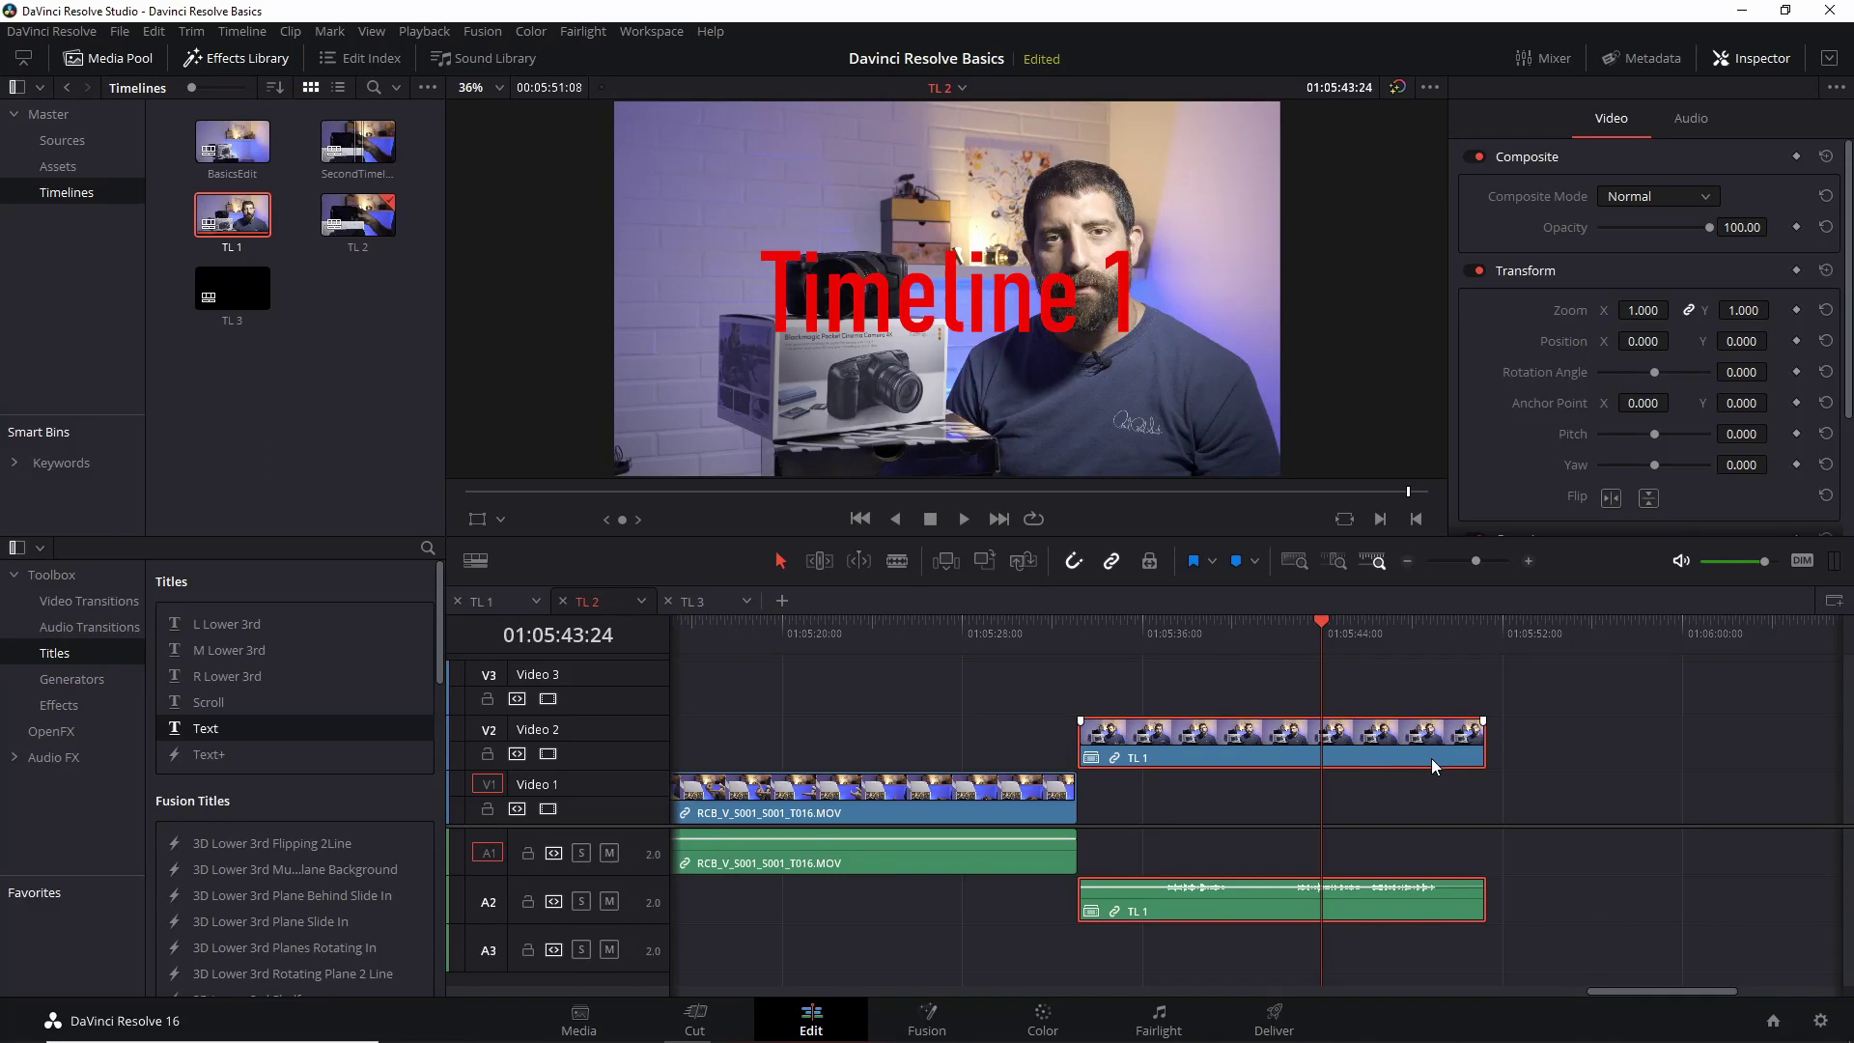
Step: Replace the Video 2 nested clip with TL 1 on Video 1 after the RCB clip, decomposed in place
{"action": "key", "text": "Delete"}
{"action": "left_click_drag", "start_coordinate": [232, 214], "coordinate": [1087, 838]}
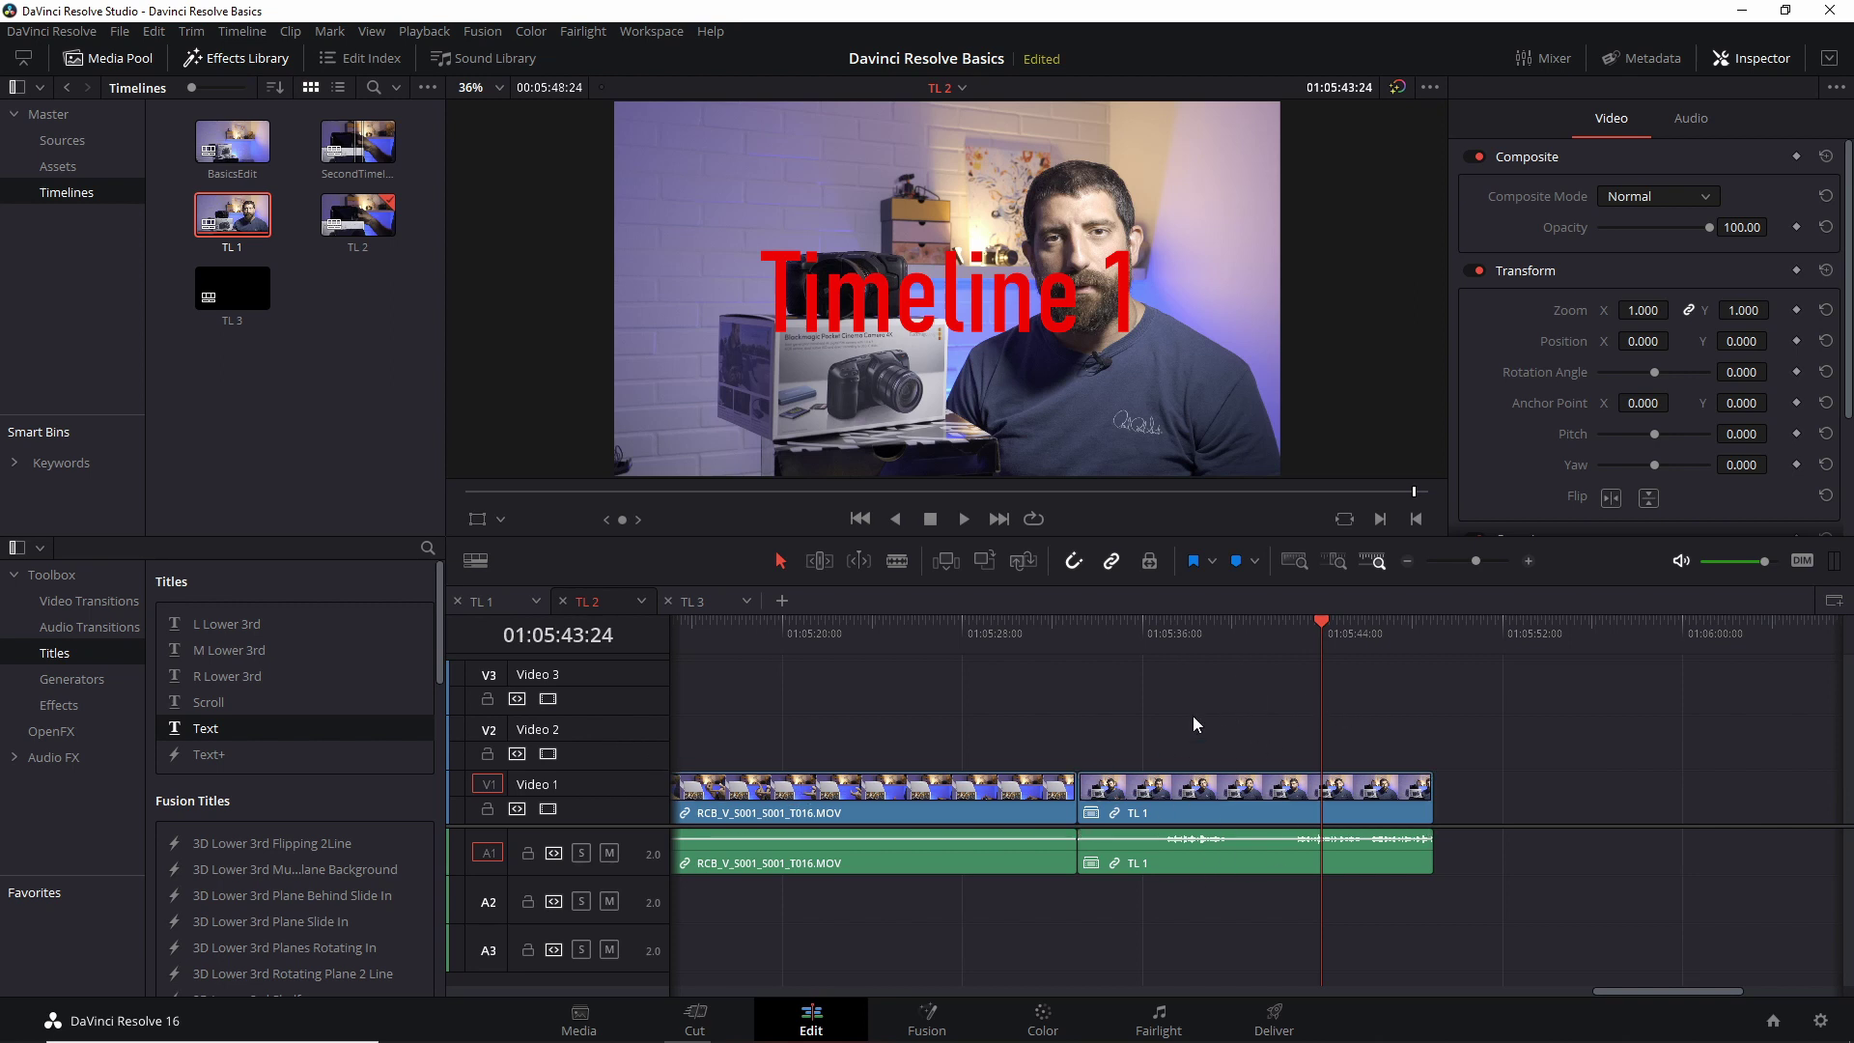
{"action": "left_click", "coordinate": [1214, 787]}
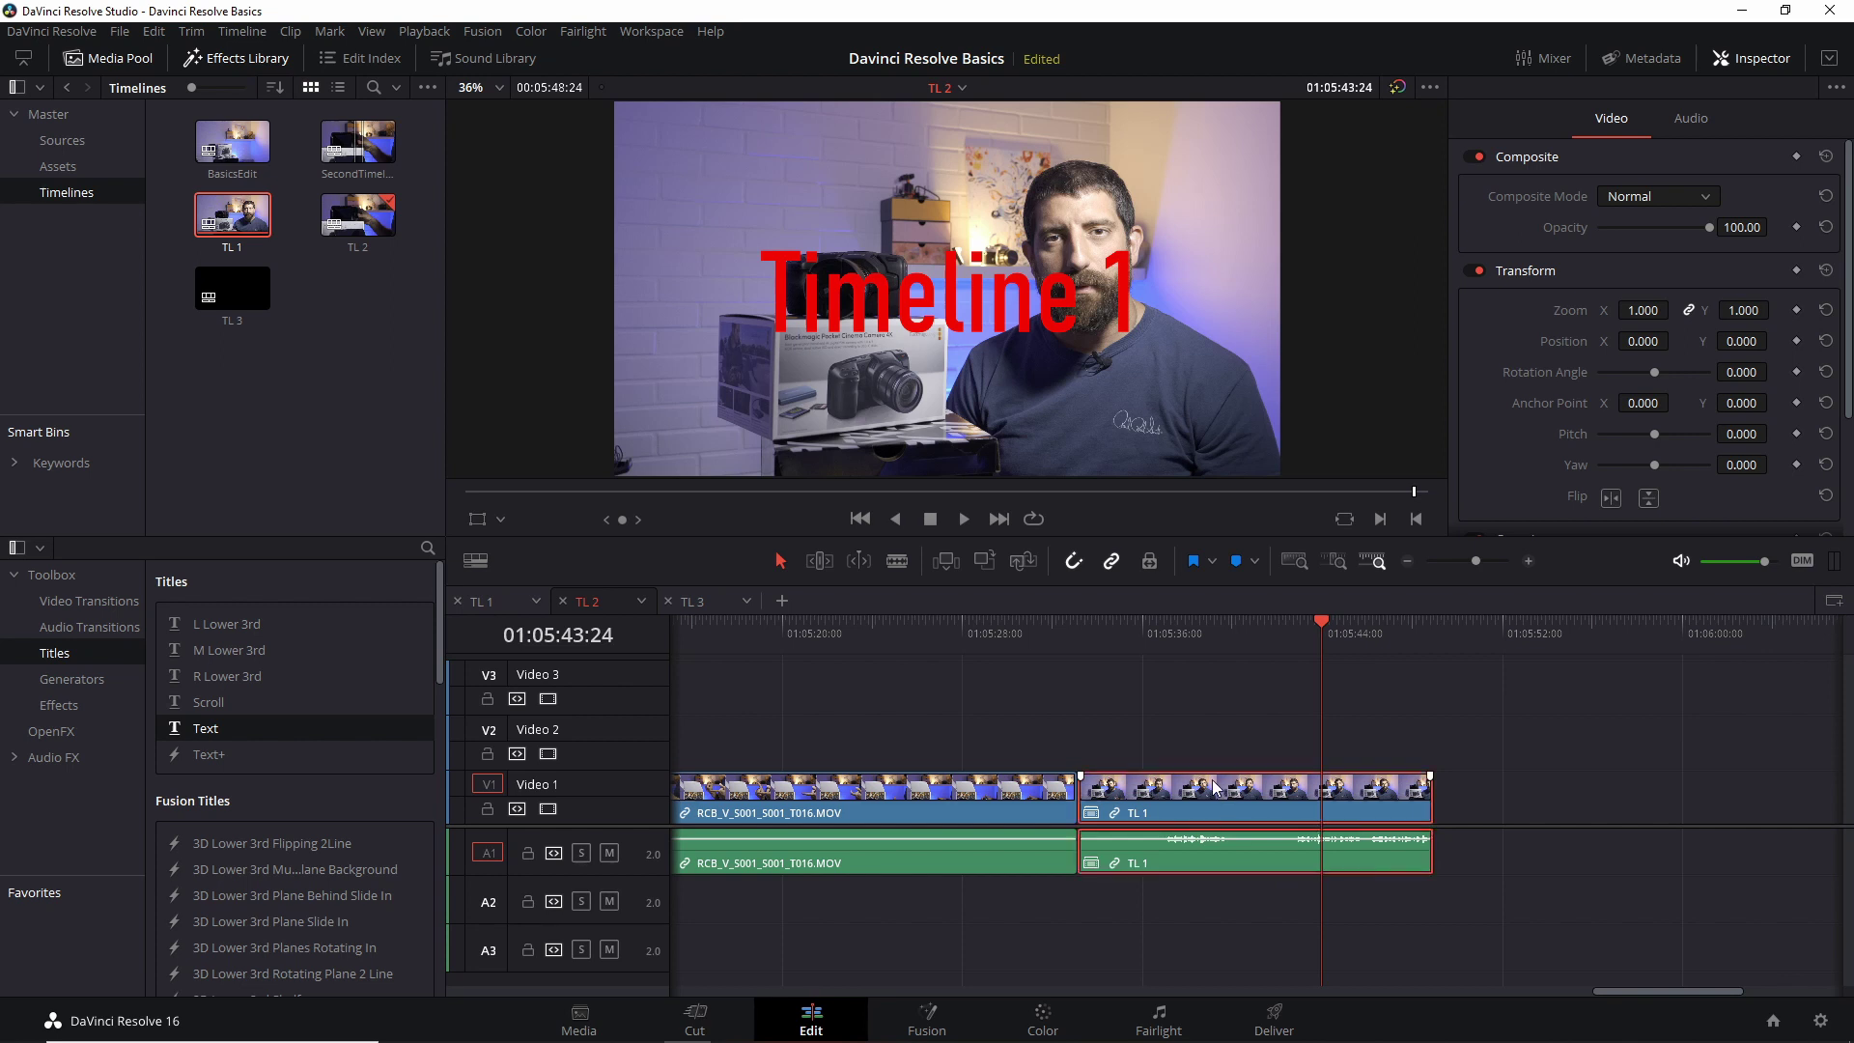
{"action": "right_click", "coordinate": [1215, 787]}
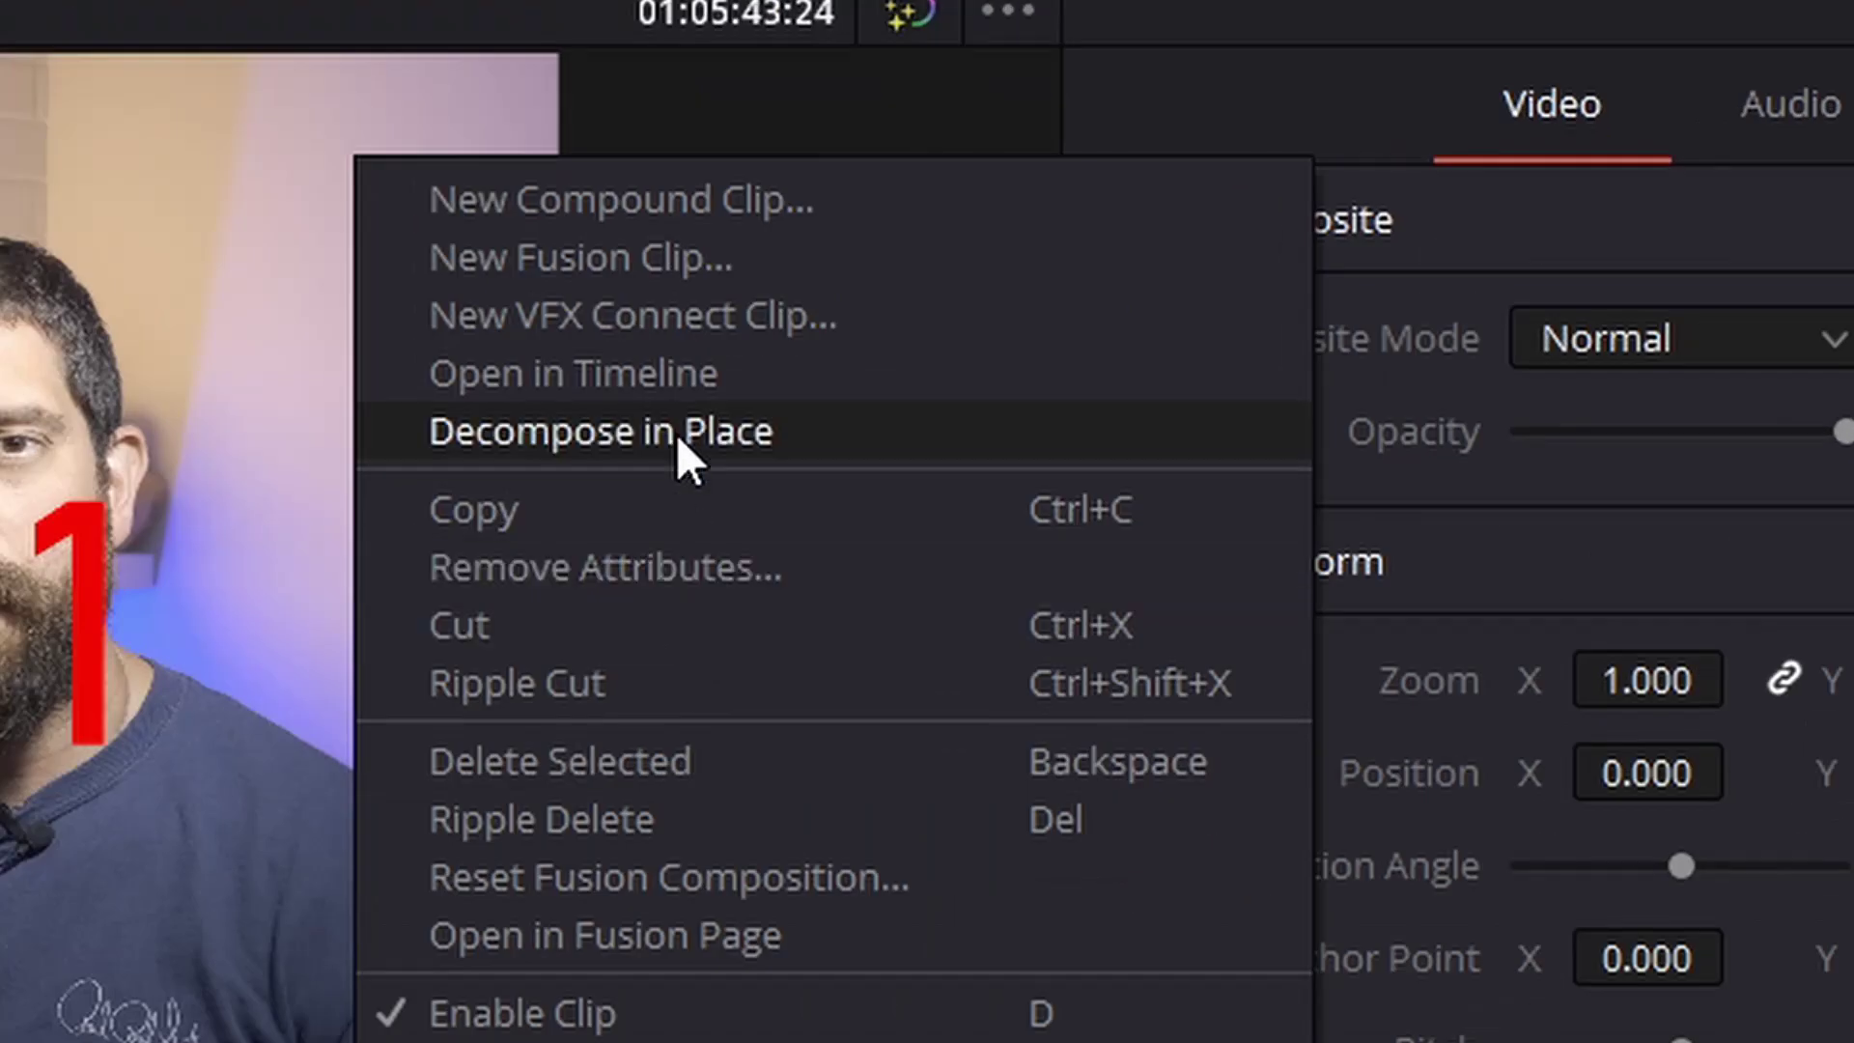
{"action": "left_click", "coordinate": [1321, 226]}
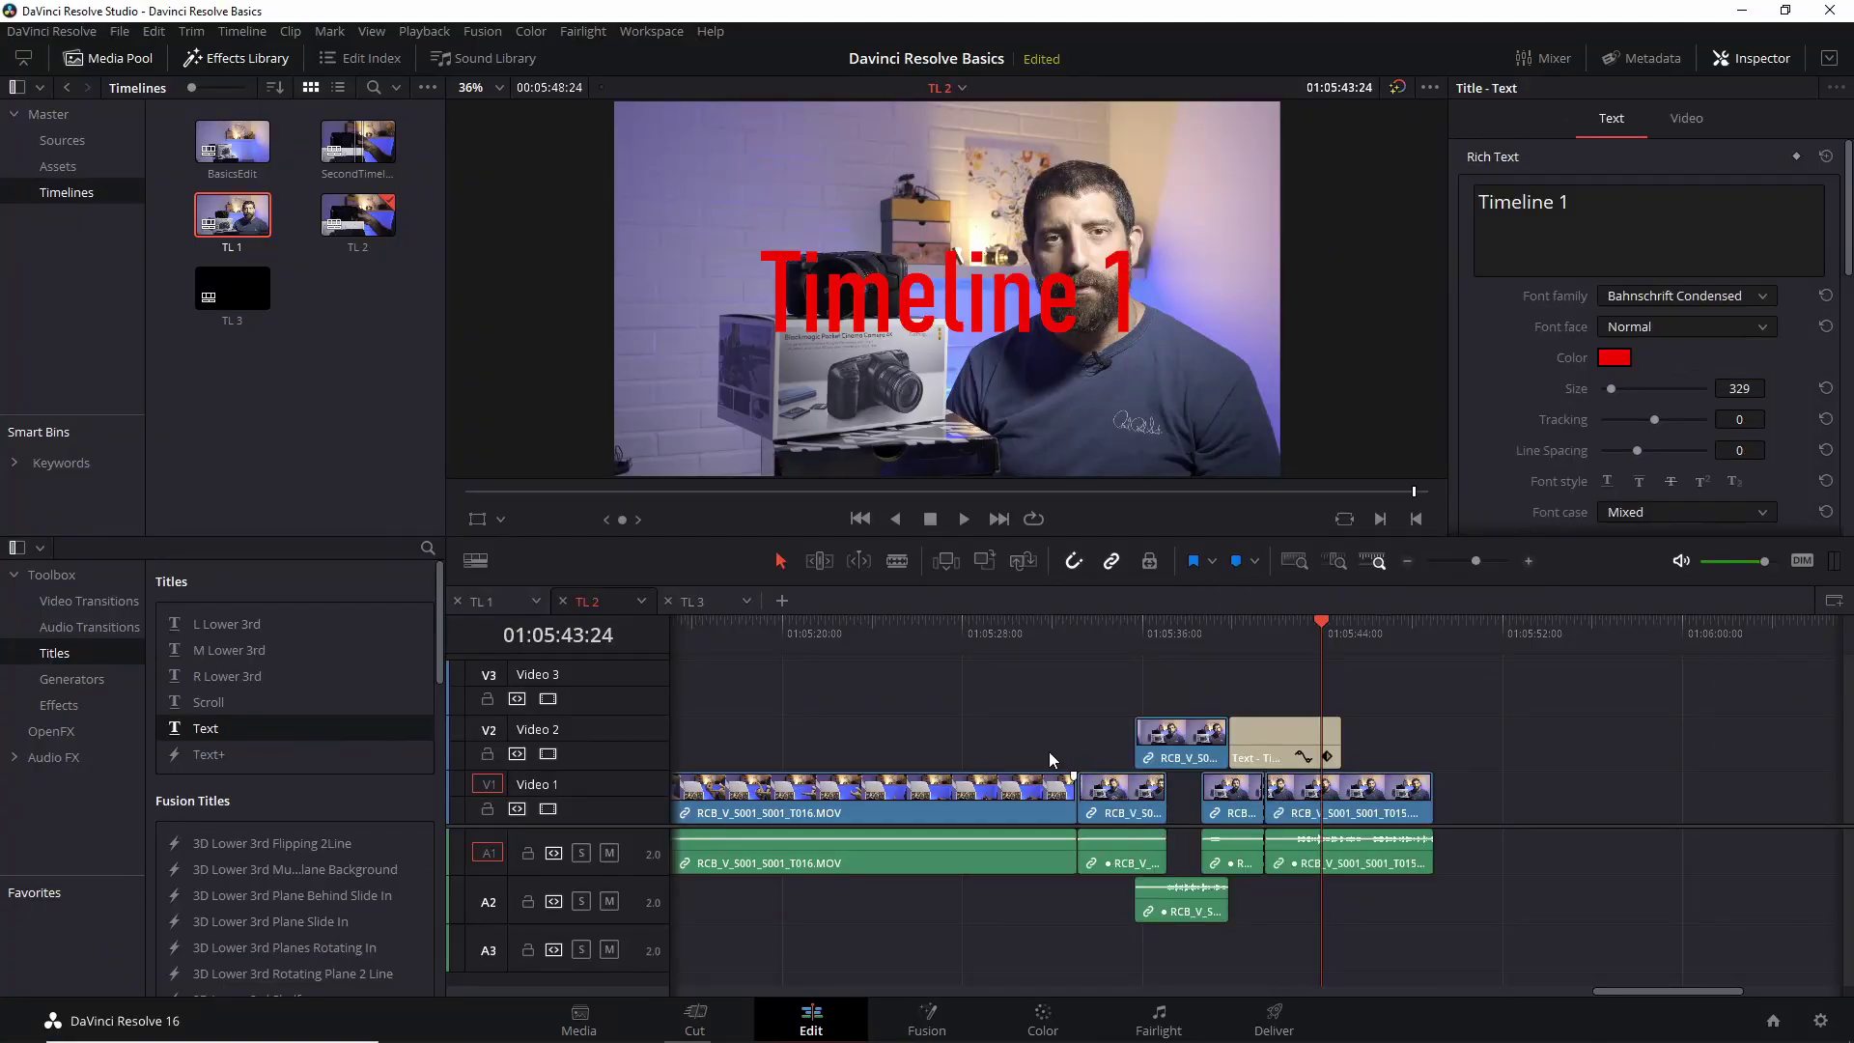
{"action": "left_click", "coordinate": [495, 607]}
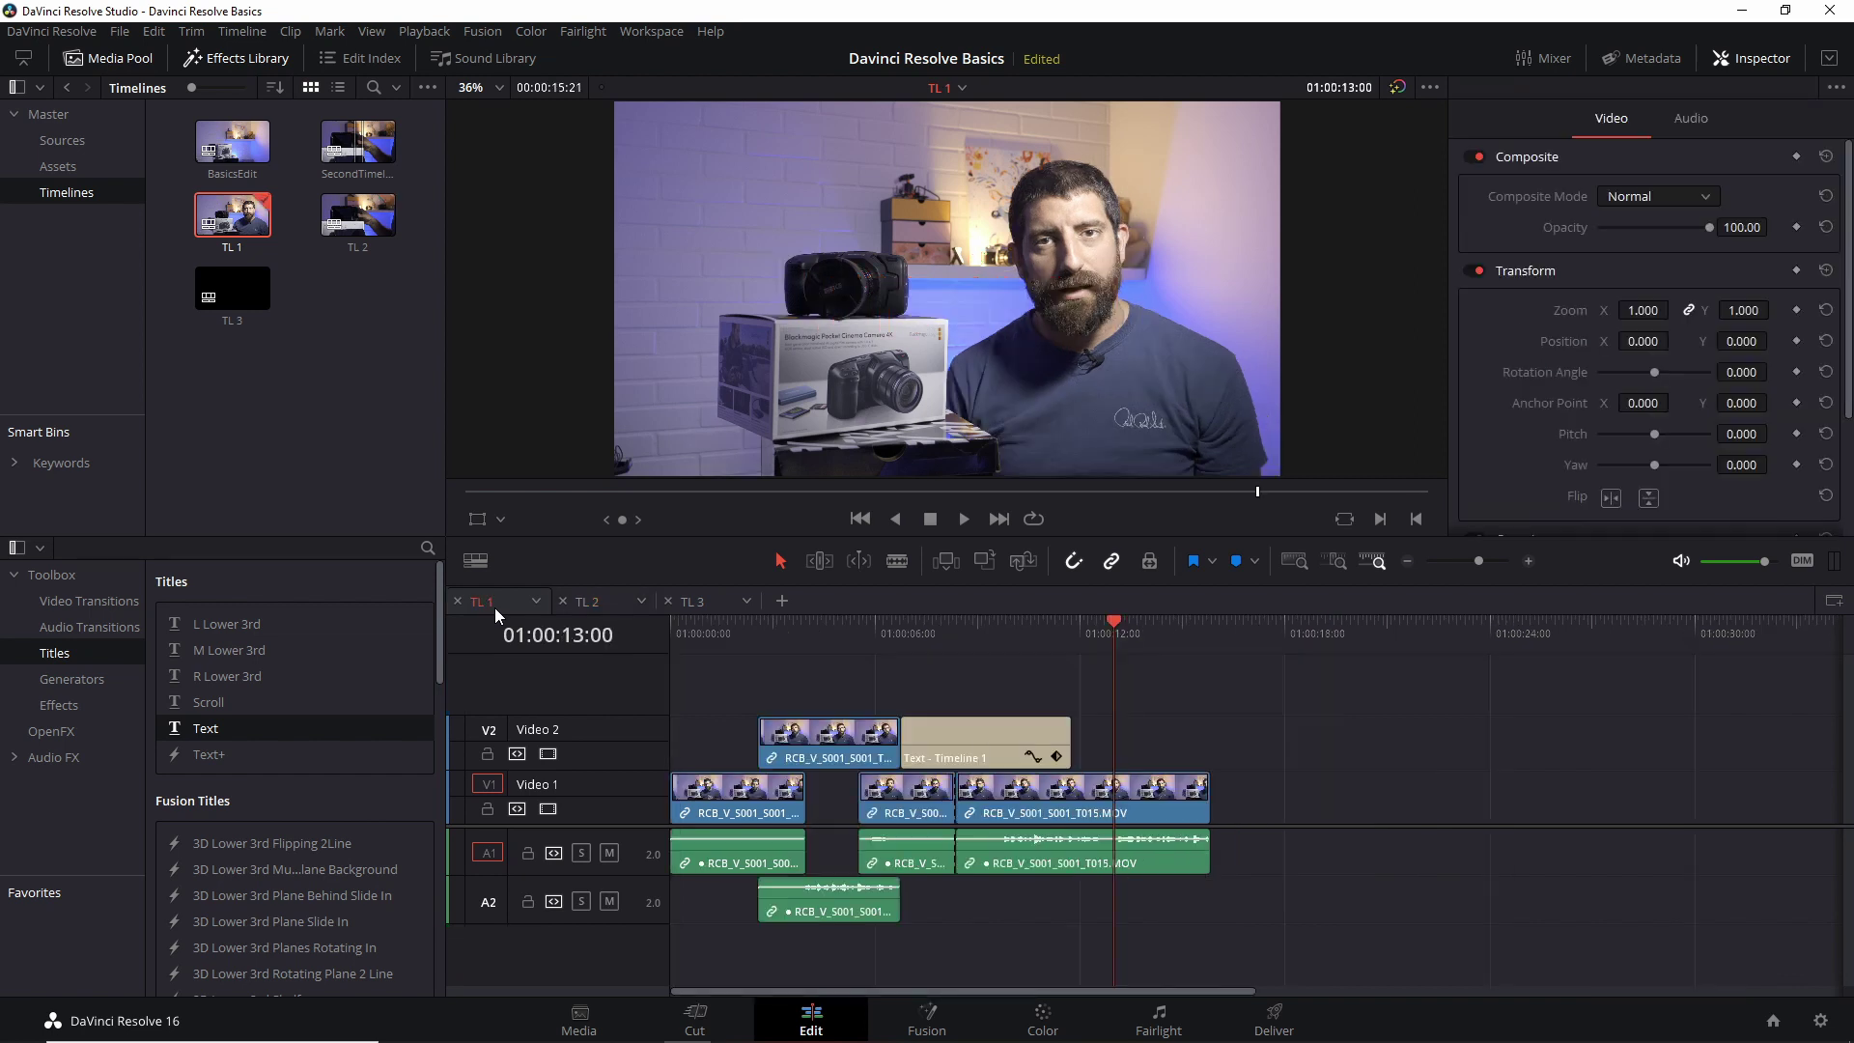
{"action": "left_click", "coordinate": [574, 606]}
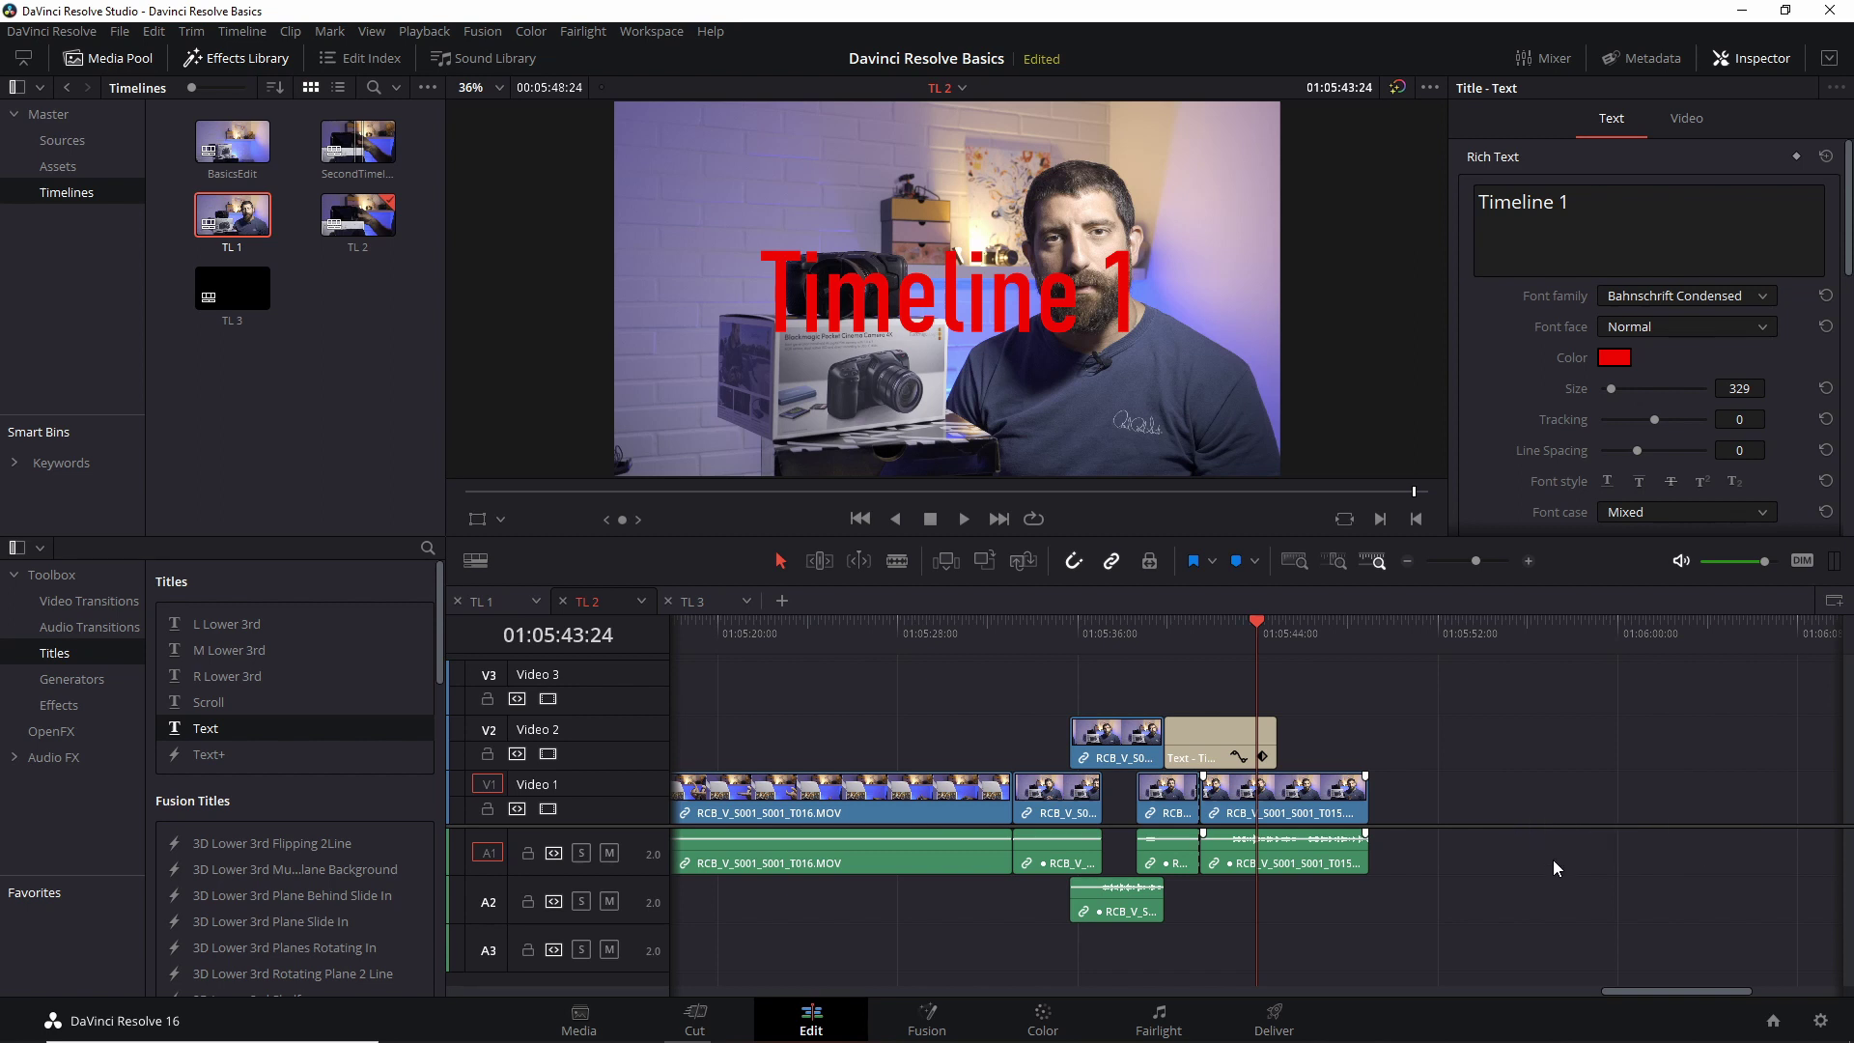
Step: Undo the decompose and move the RCB clip up to Video 2
{"action": "key", "text": "ctrl+z"}
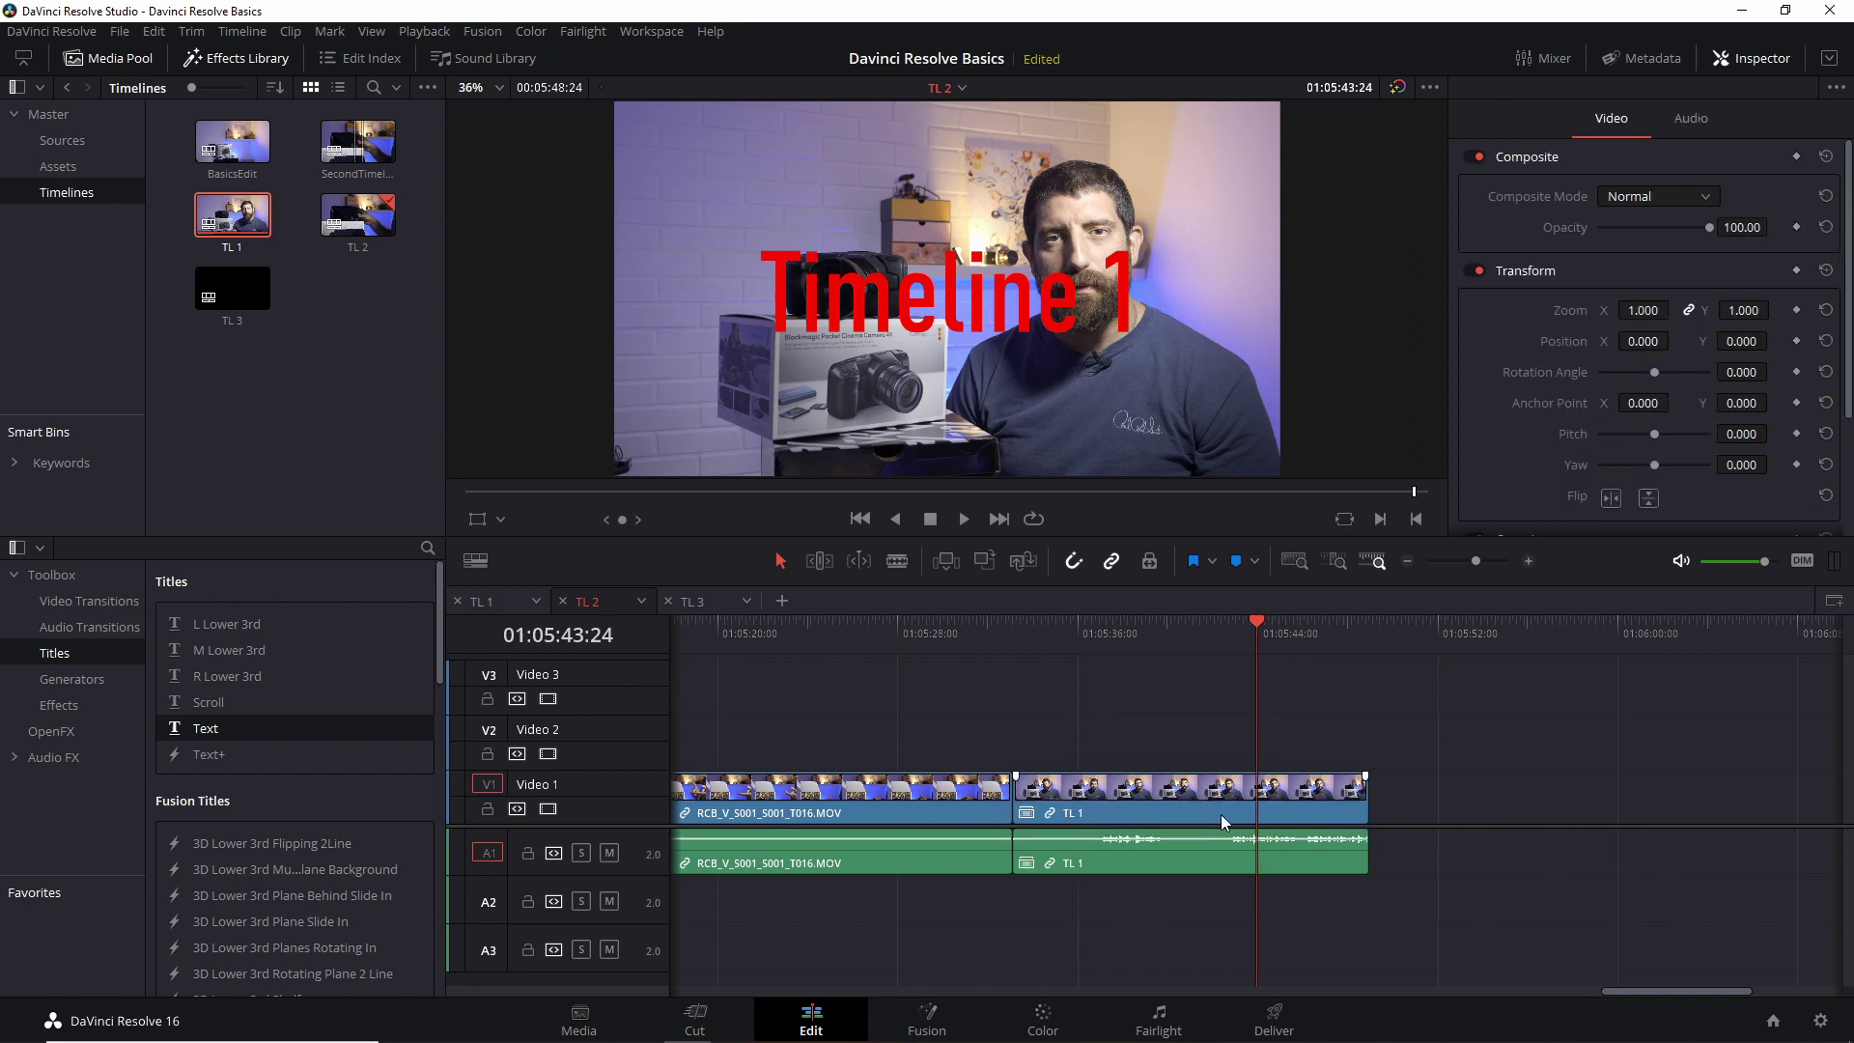
{"action": "left_click_drag", "start_coordinate": [1611, 985], "coordinate": [1522, 987]}
{"action": "left_click_drag", "start_coordinate": [1375, 809], "coordinate": [1365, 757]}
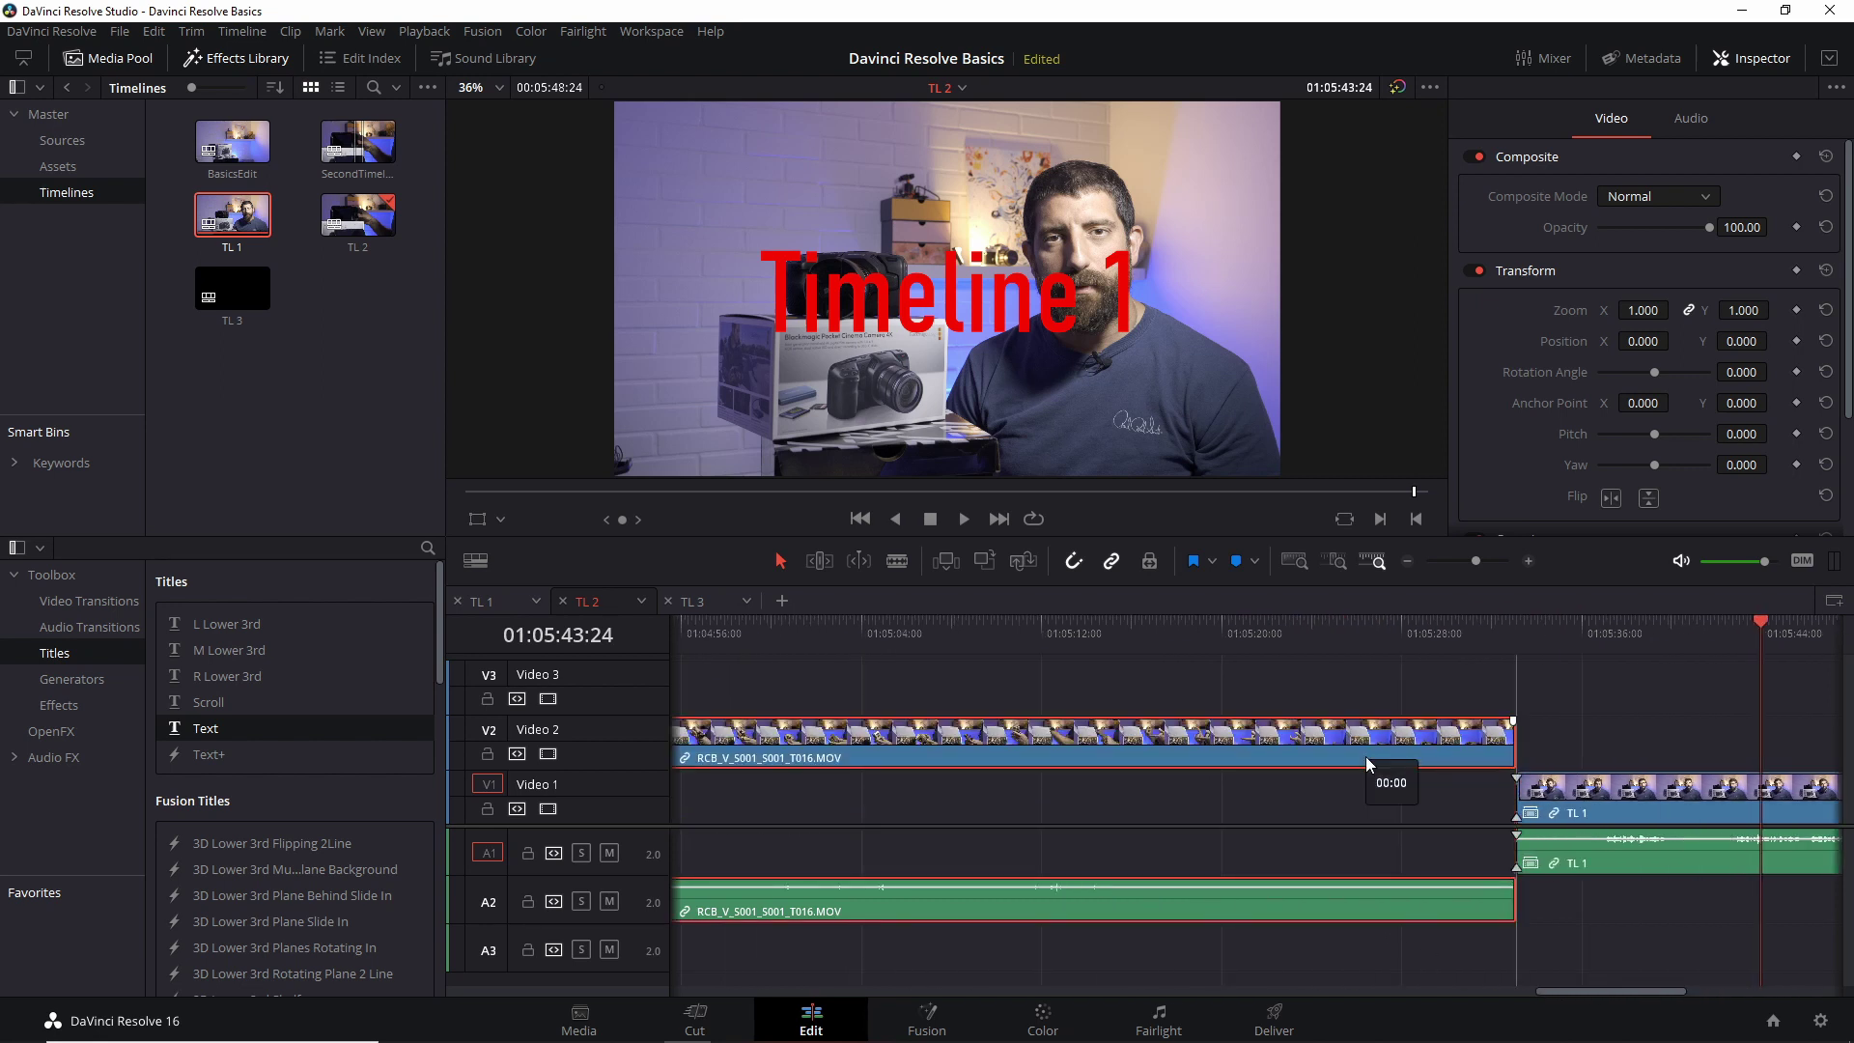
Step: Slide the nested TL 1 clip earlier on Video 1, decompose it in place, and go to TL 3
{"action": "left_click_drag", "start_coordinate": [1655, 806], "coordinate": [1354, 819]}
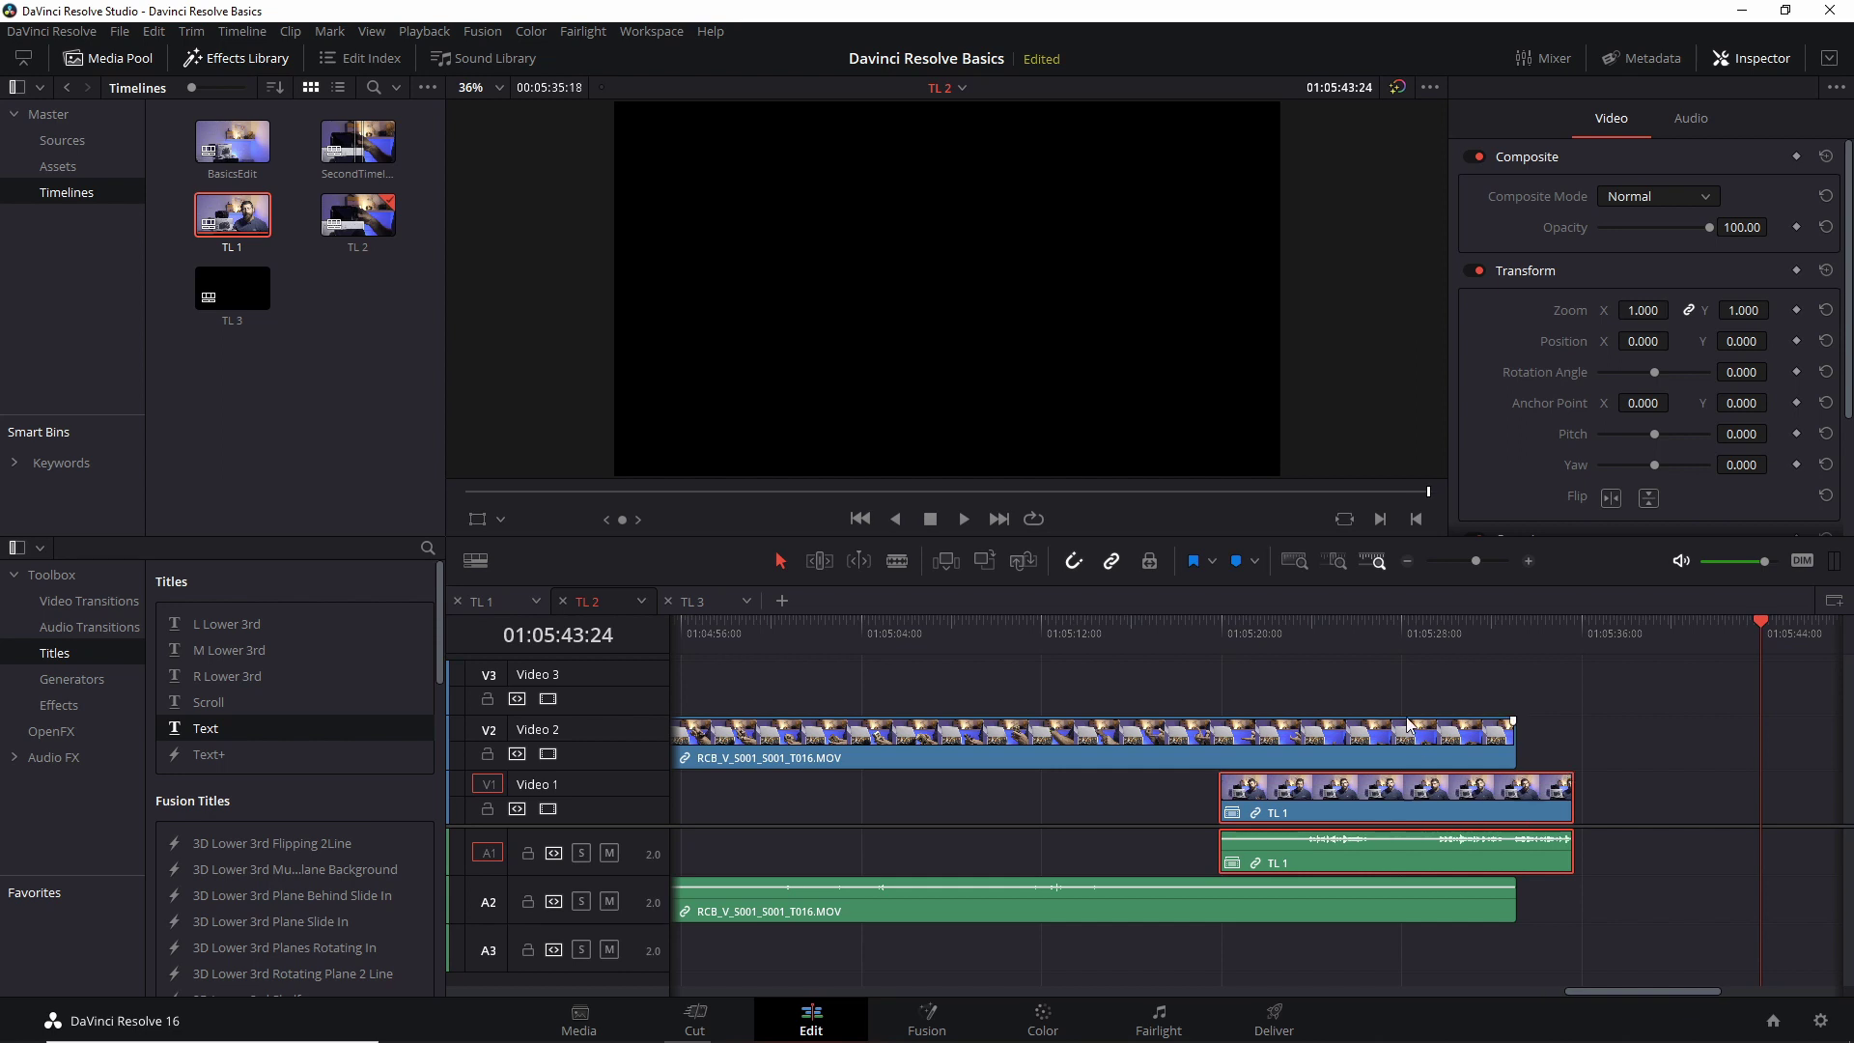
{"action": "right_click", "coordinate": [1337, 791]}
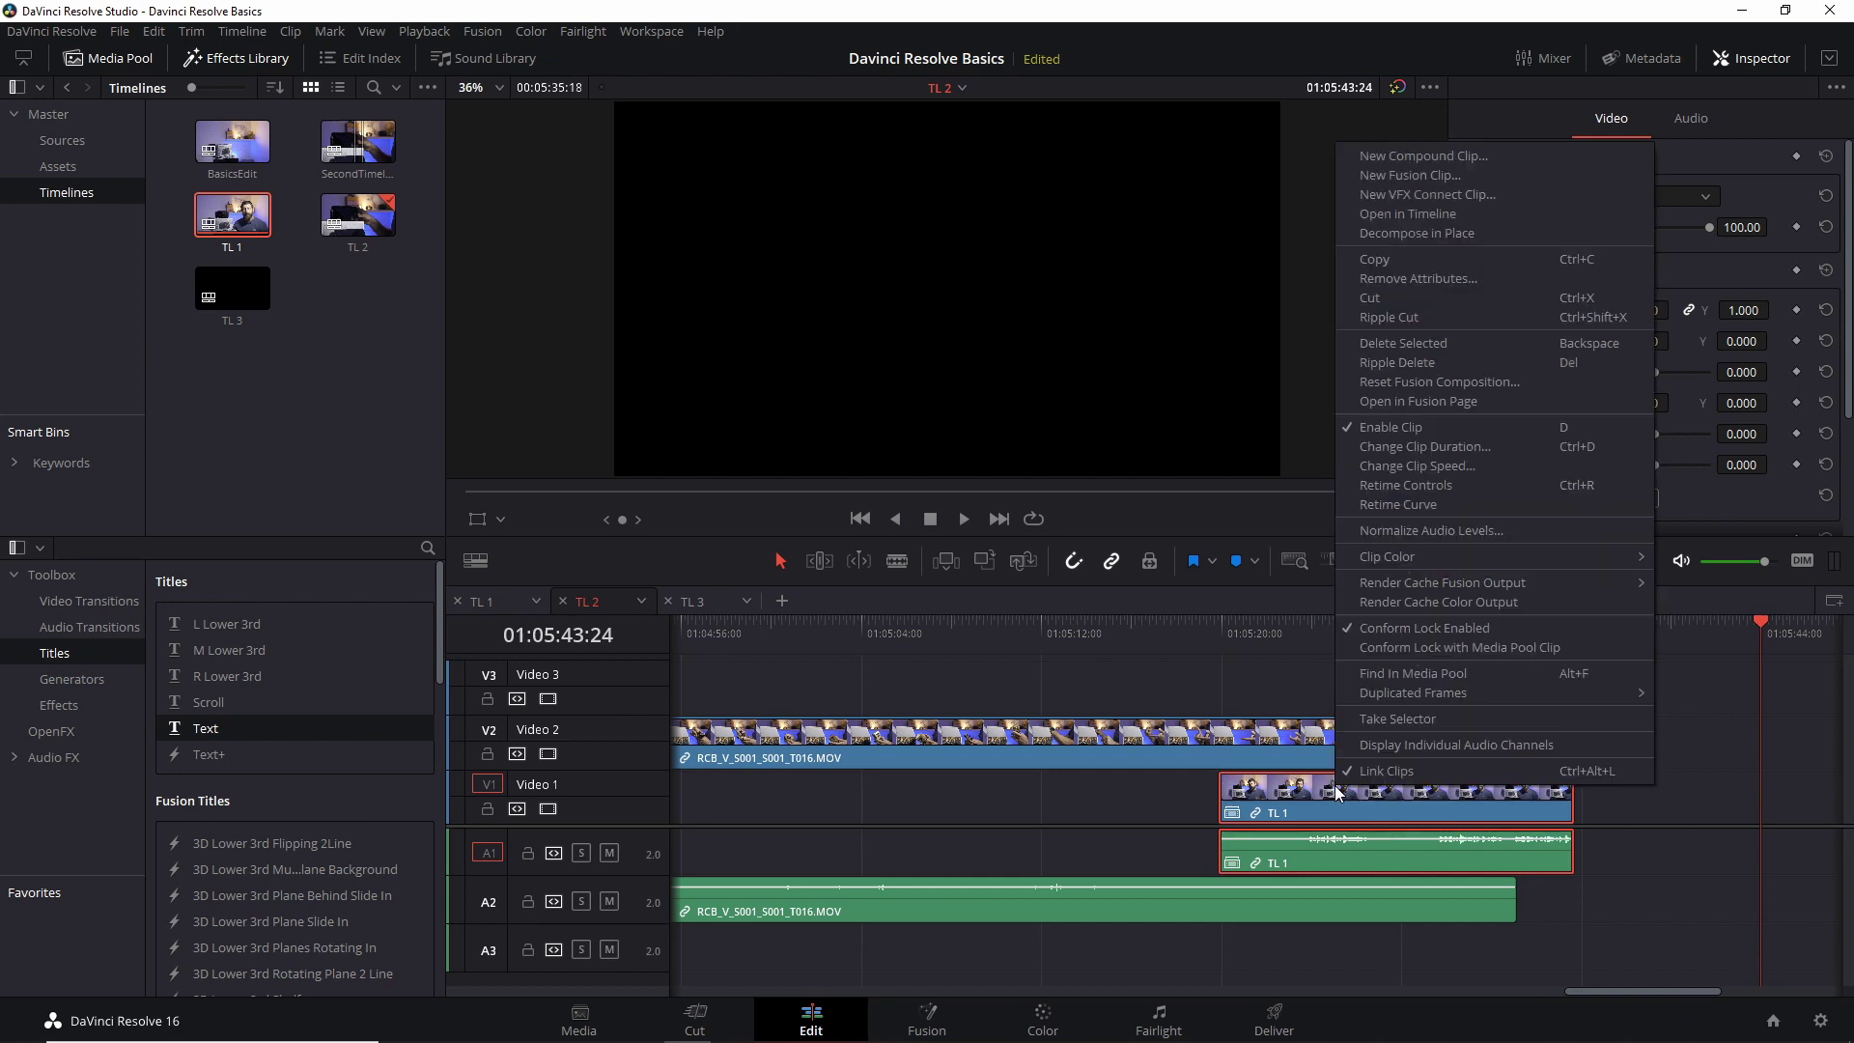
{"action": "left_click", "coordinate": [1469, 238]}
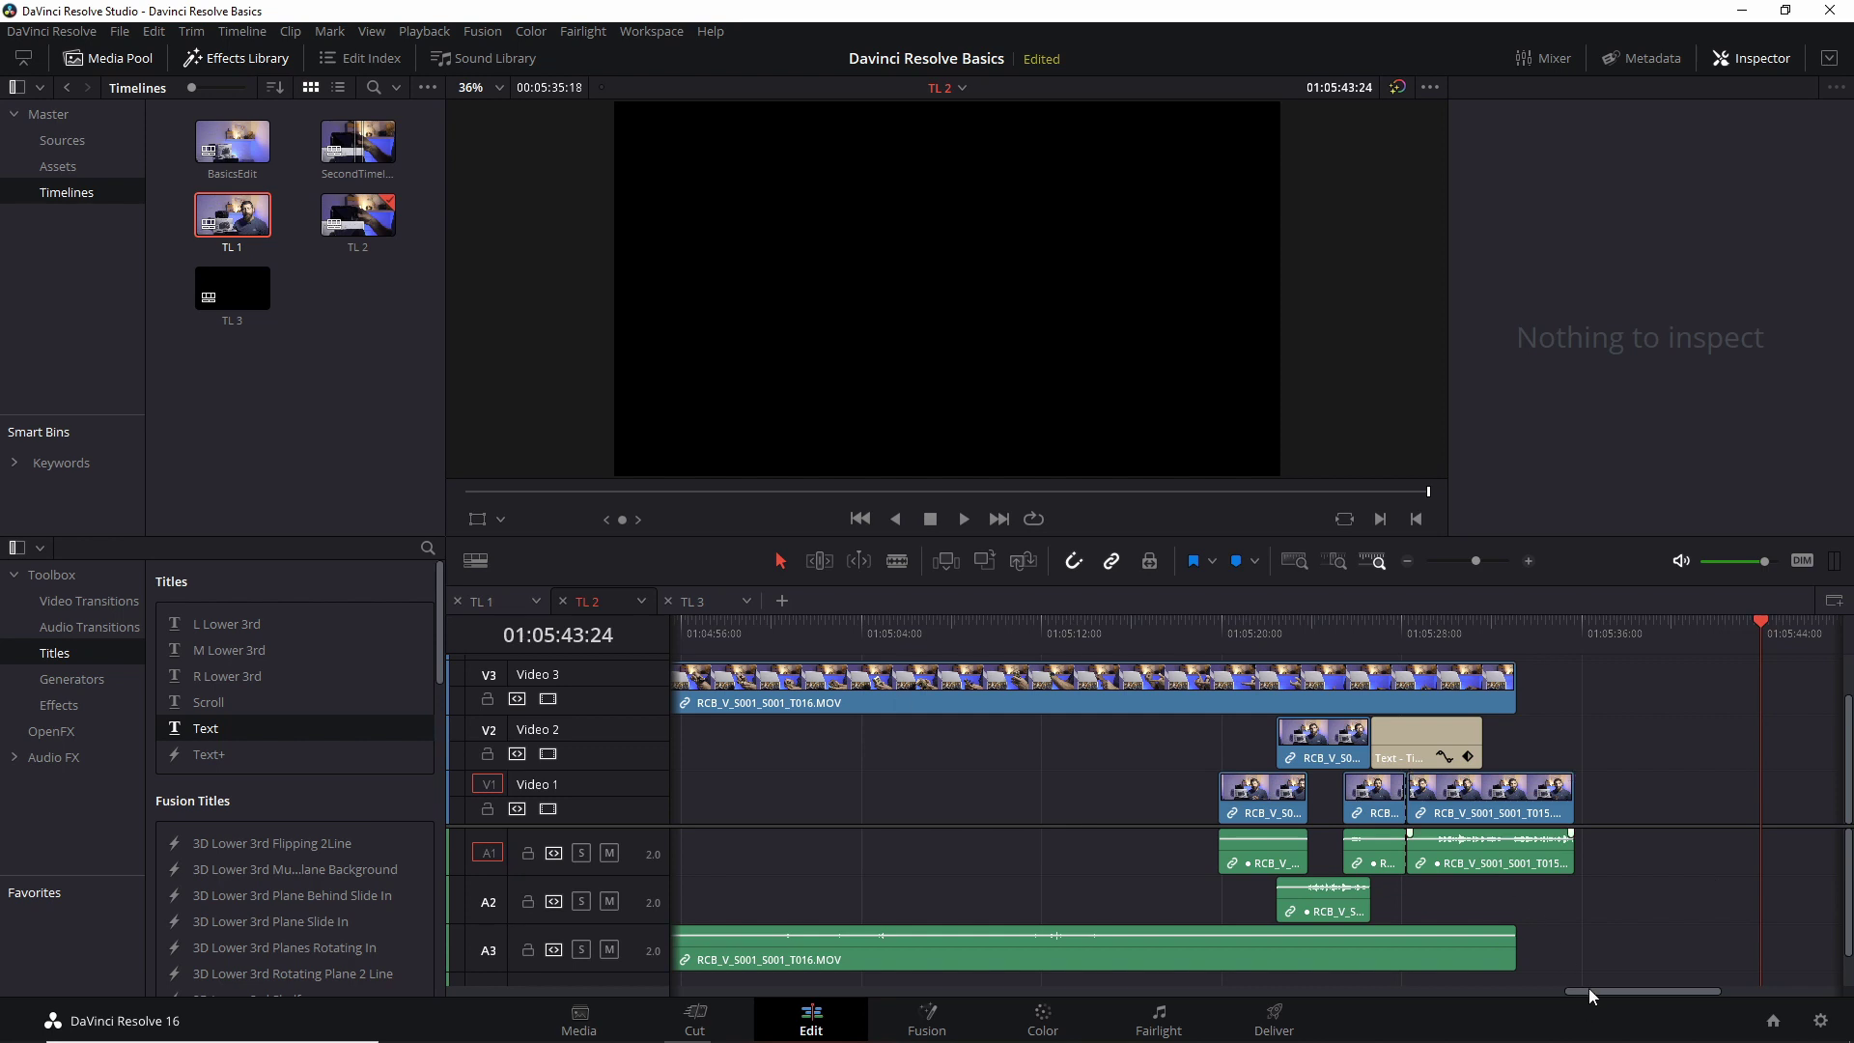
{"action": "key", "text": "ctrl+Tab"}
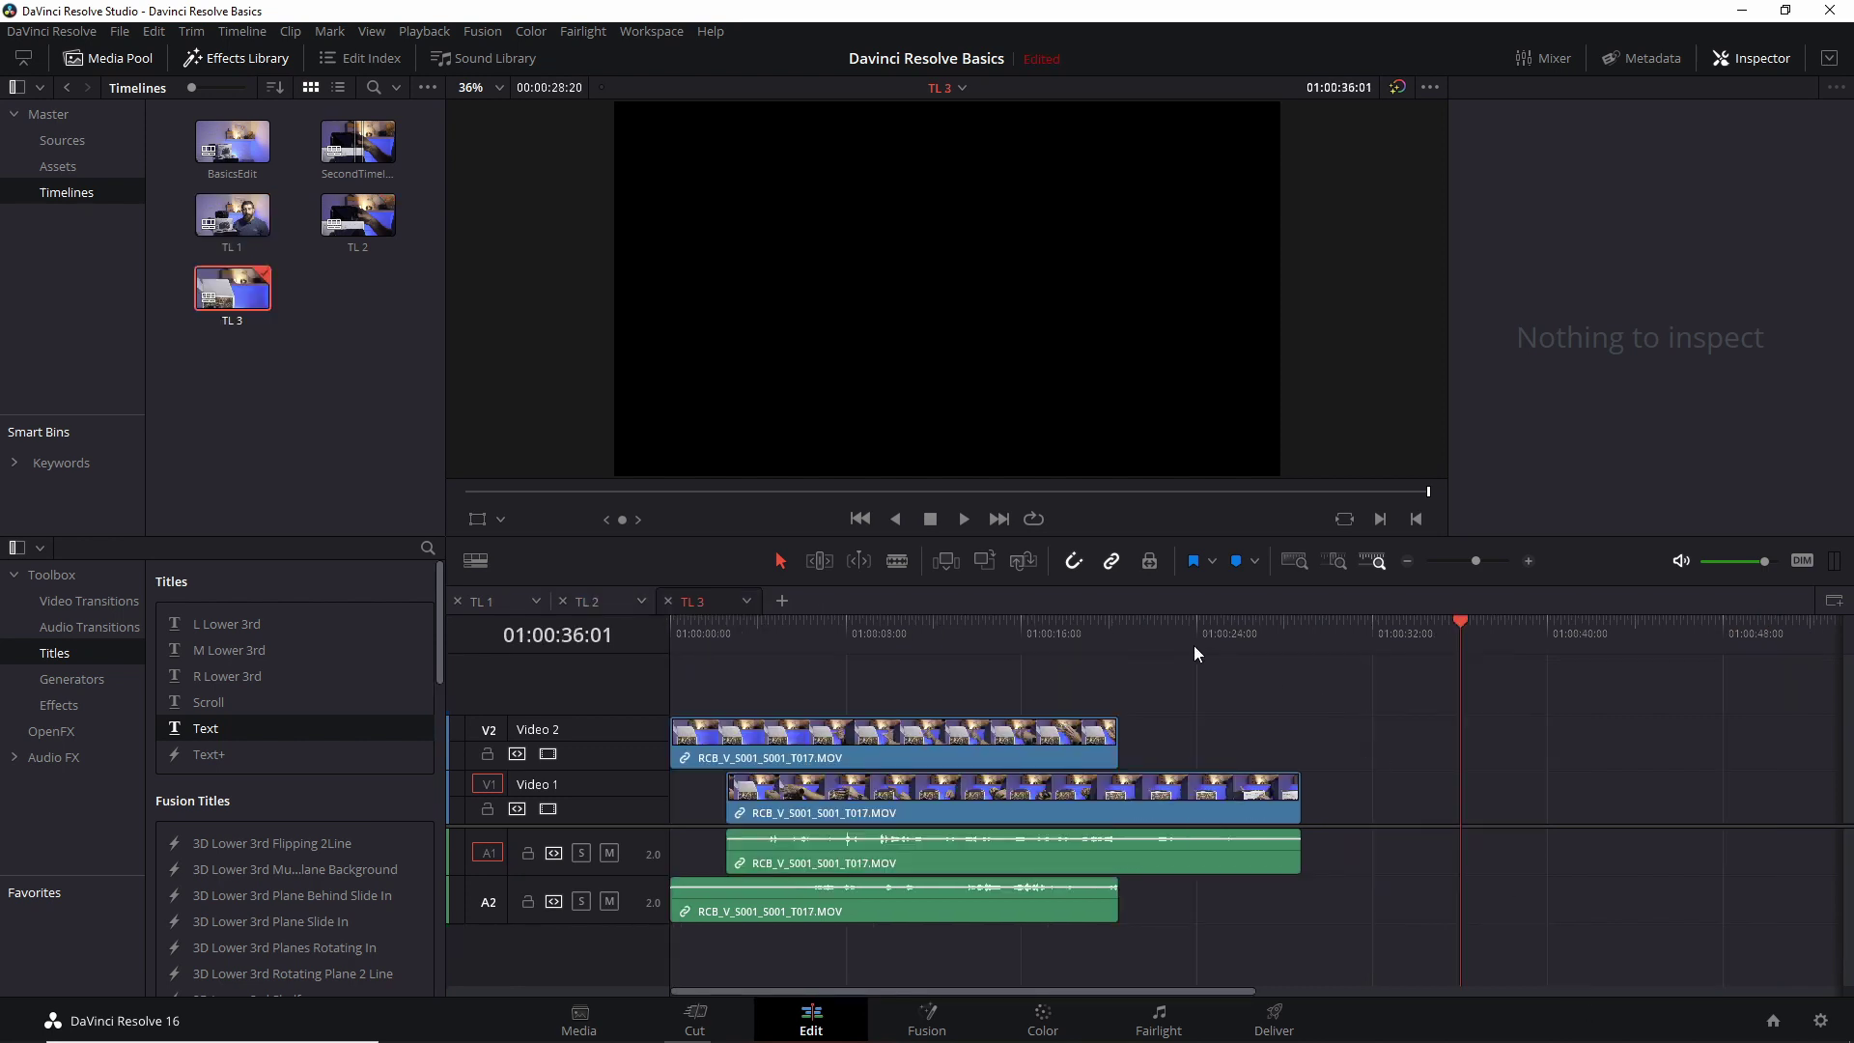
Step: Add TL 1 after TL 3's clips, then start dragging TL 3 into TL 1
{"action": "left_click", "coordinate": [224, 225]}
{"action": "left_click_drag", "start_coordinate": [225, 225], "coordinate": [1320, 793]}
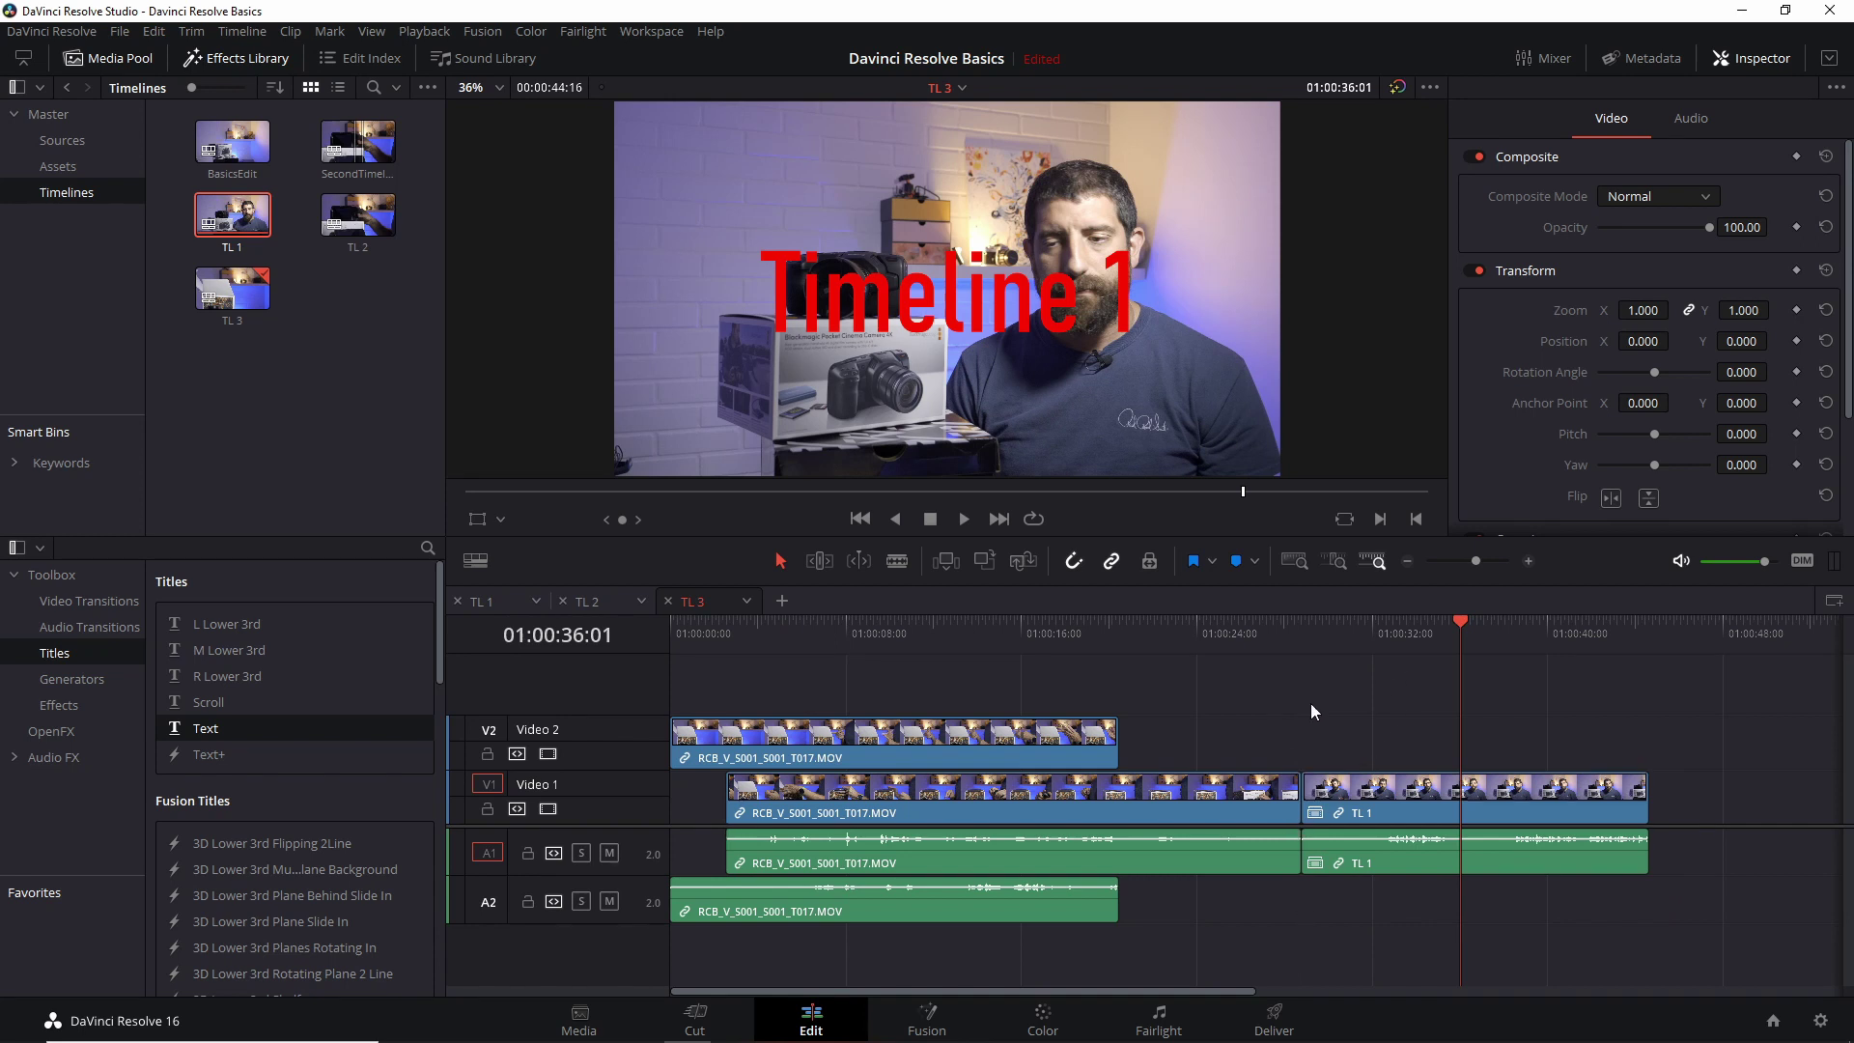
{"action": "left_click", "coordinate": [486, 606]}
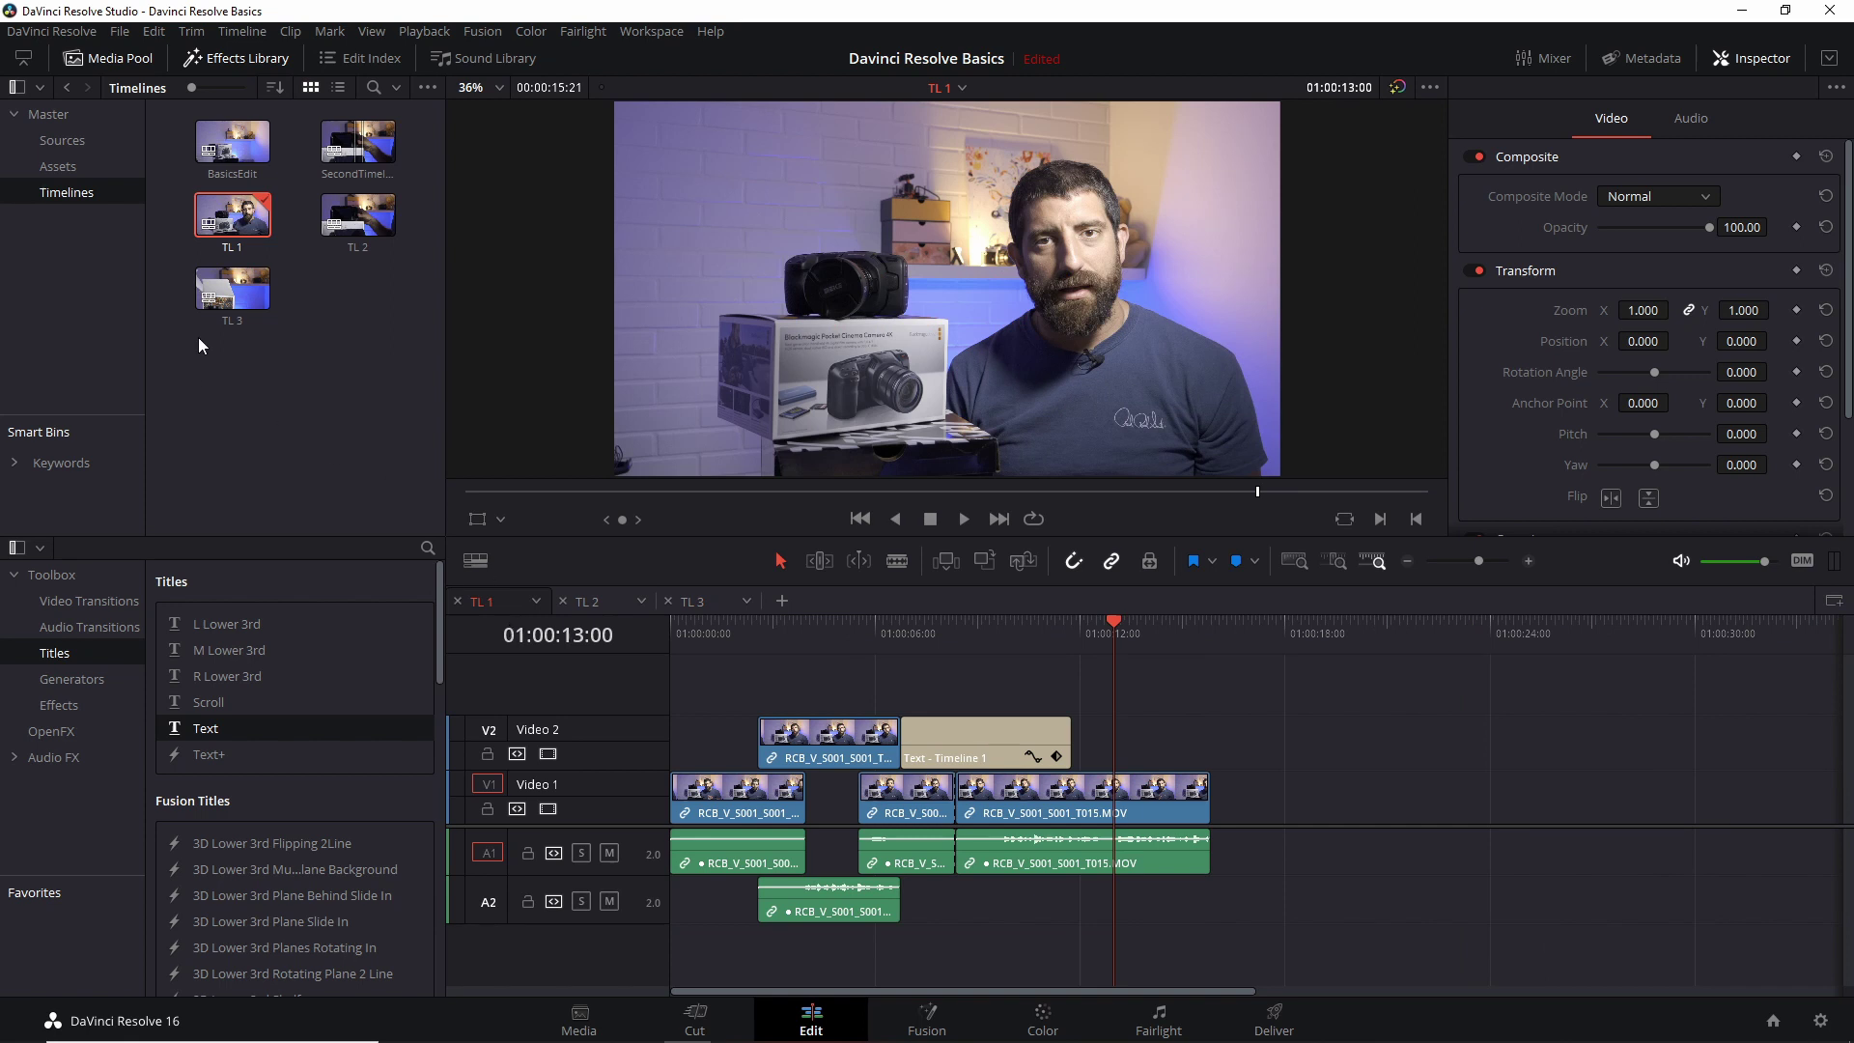
{"action": "left_click", "coordinate": [223, 302]}
{"action": "left_click_drag", "start_coordinate": [223, 302], "coordinate": [1317, 819]}
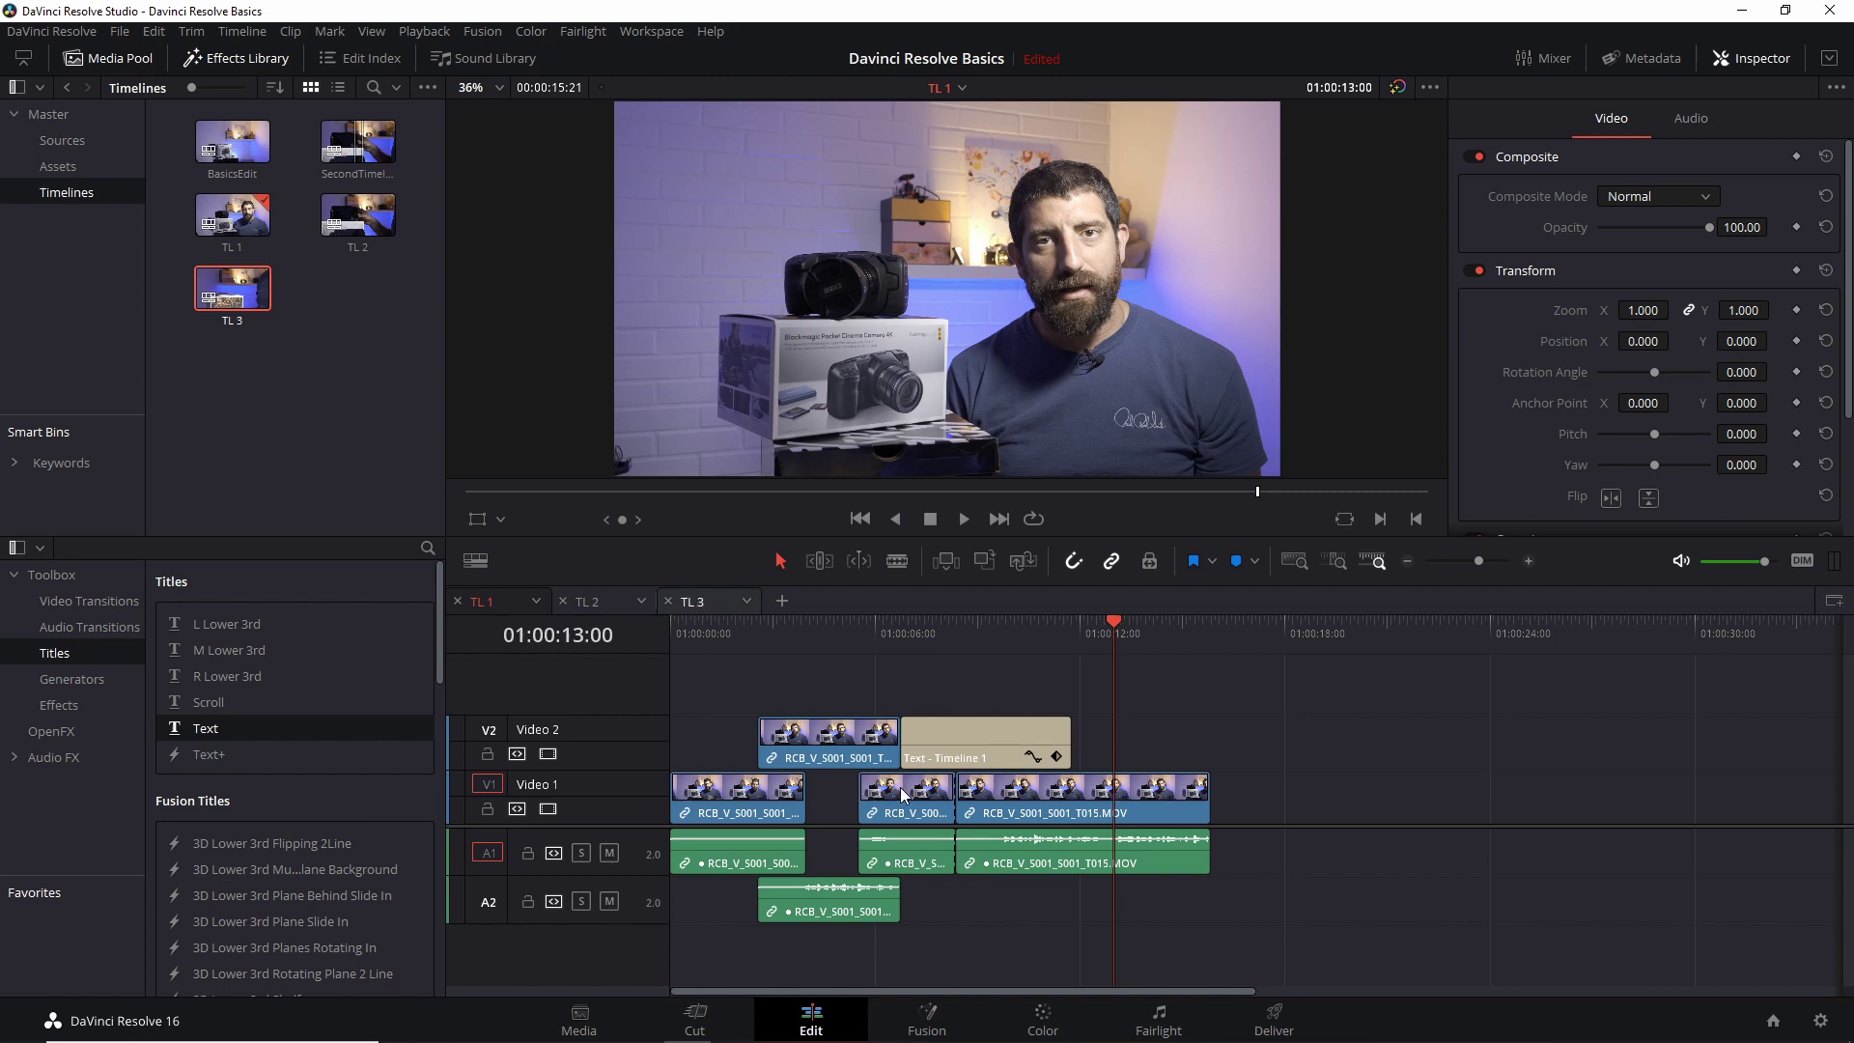
Step: Decompose the nested TL 1 clip inside TL 3, then add TL 3 after TL 1's clips on Video 1
{"action": "left_click", "coordinate": [1473, 808]}
{"action": "right_click", "coordinate": [1473, 808]}
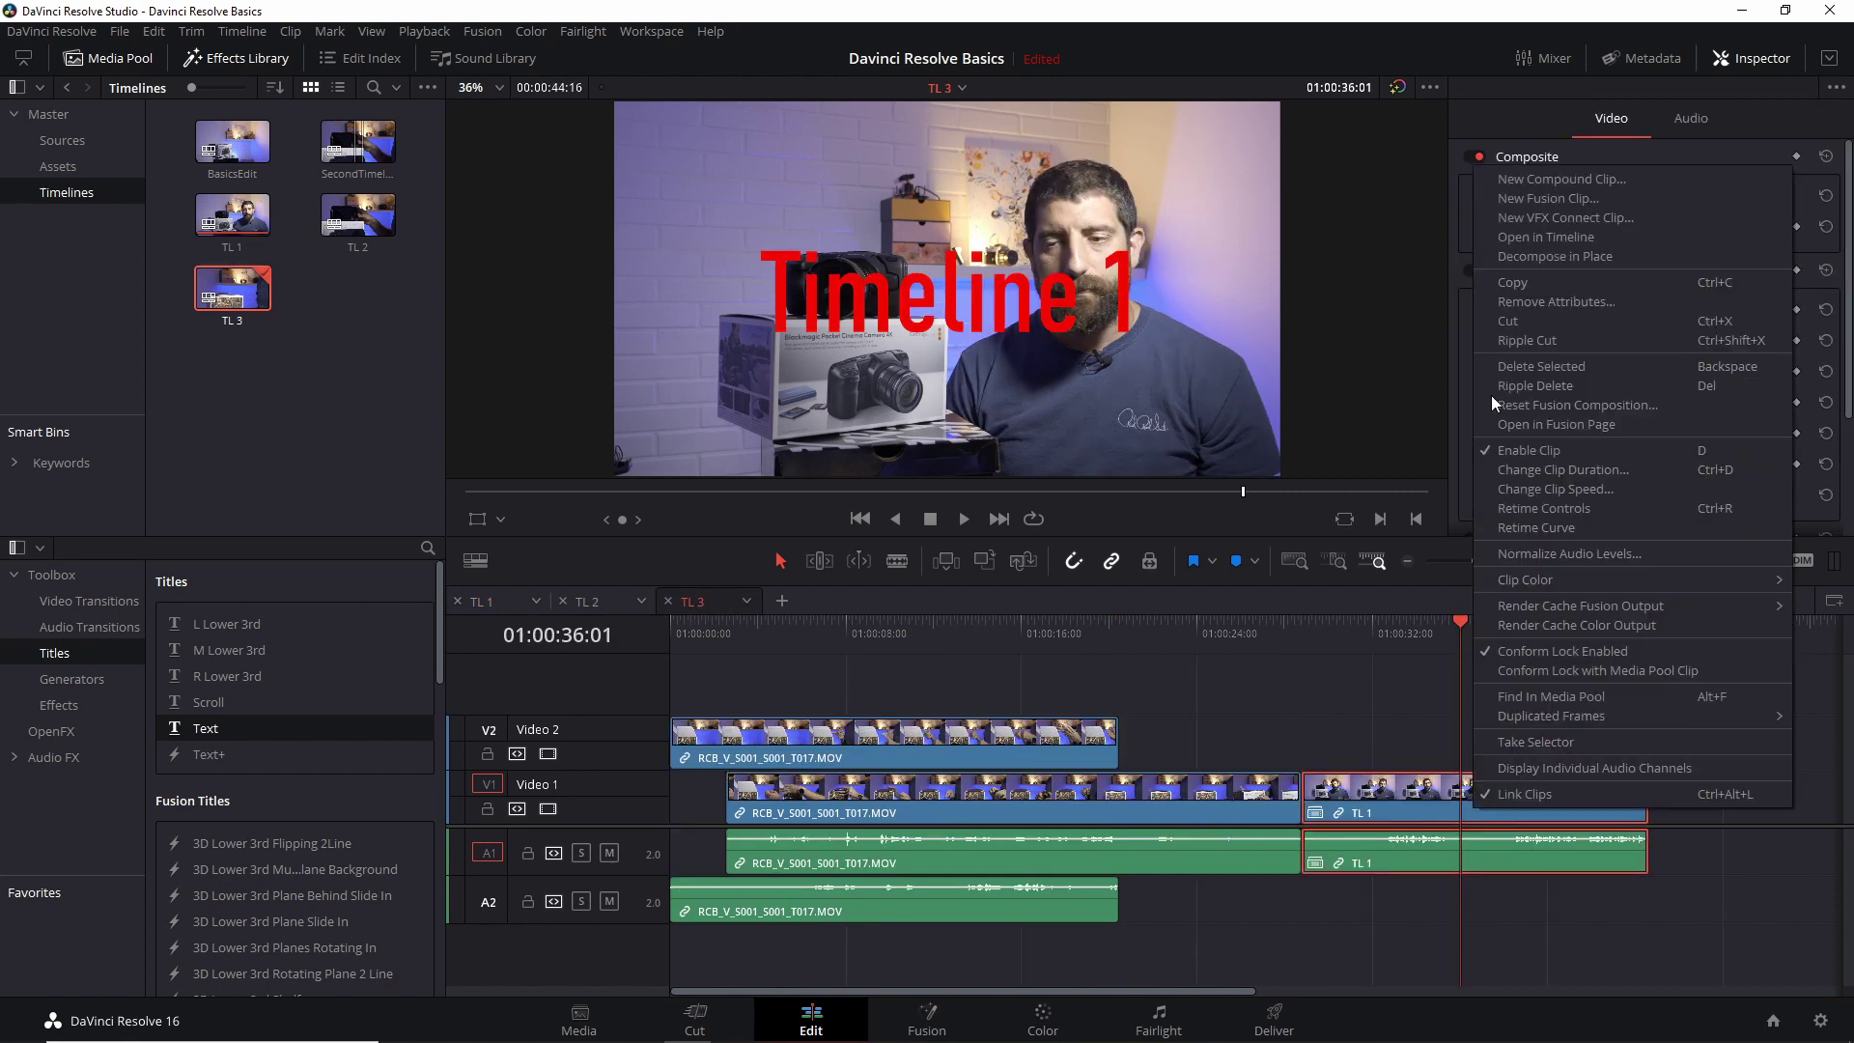
{"action": "key", "text": "Escape"}
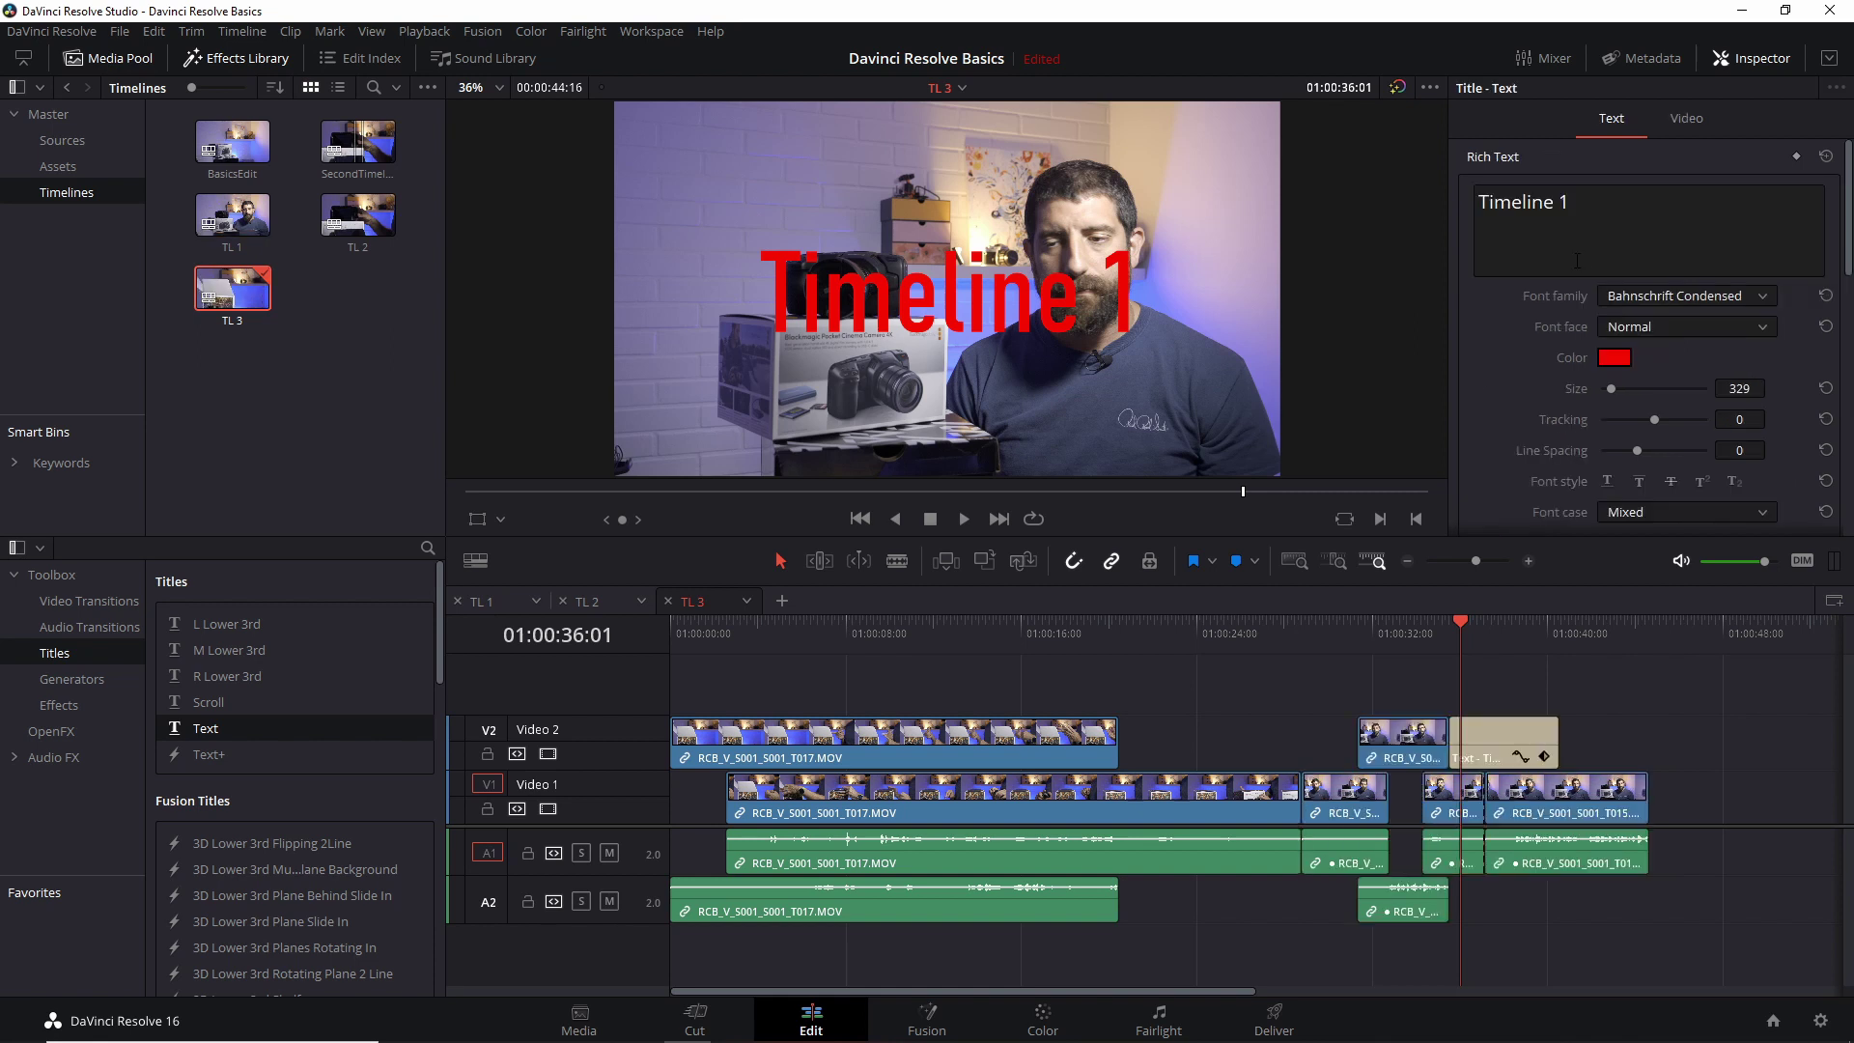
{"action": "left_click", "coordinate": [481, 601]}
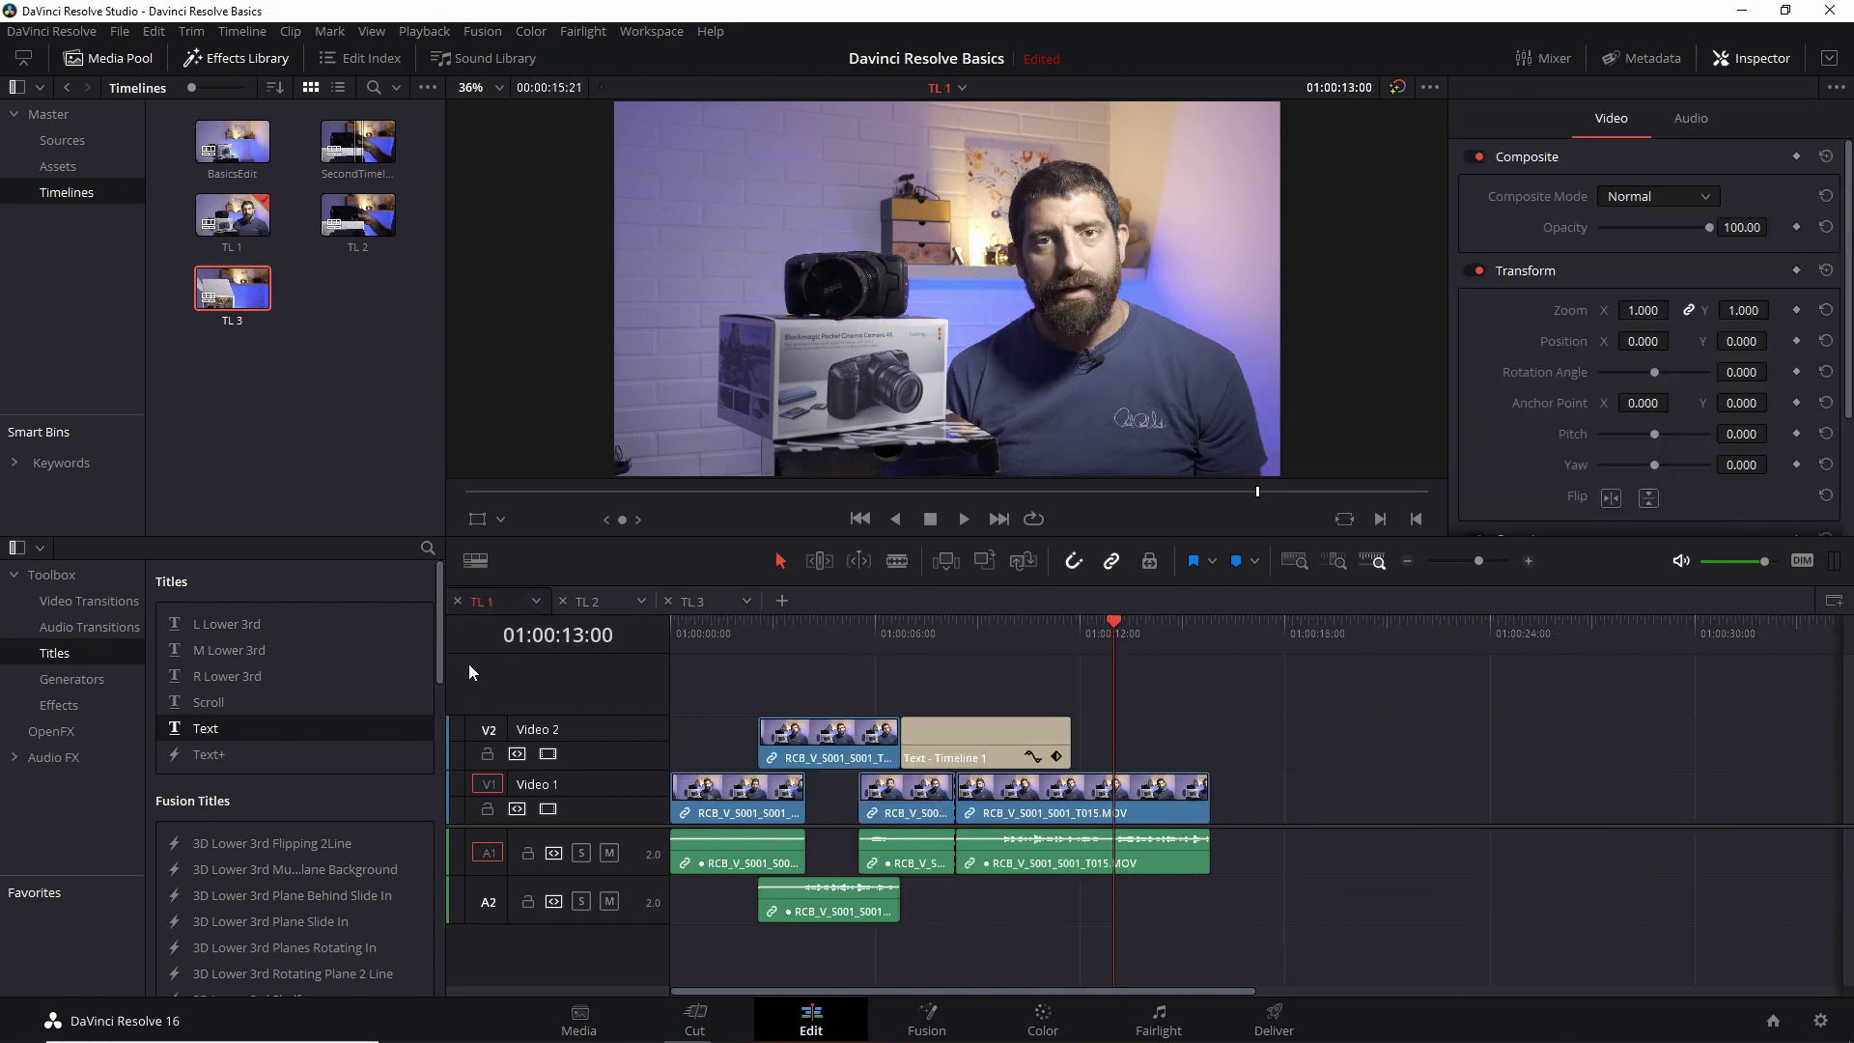
{"action": "left_click_drag", "start_coordinate": [232, 294], "coordinate": [1224, 784]}
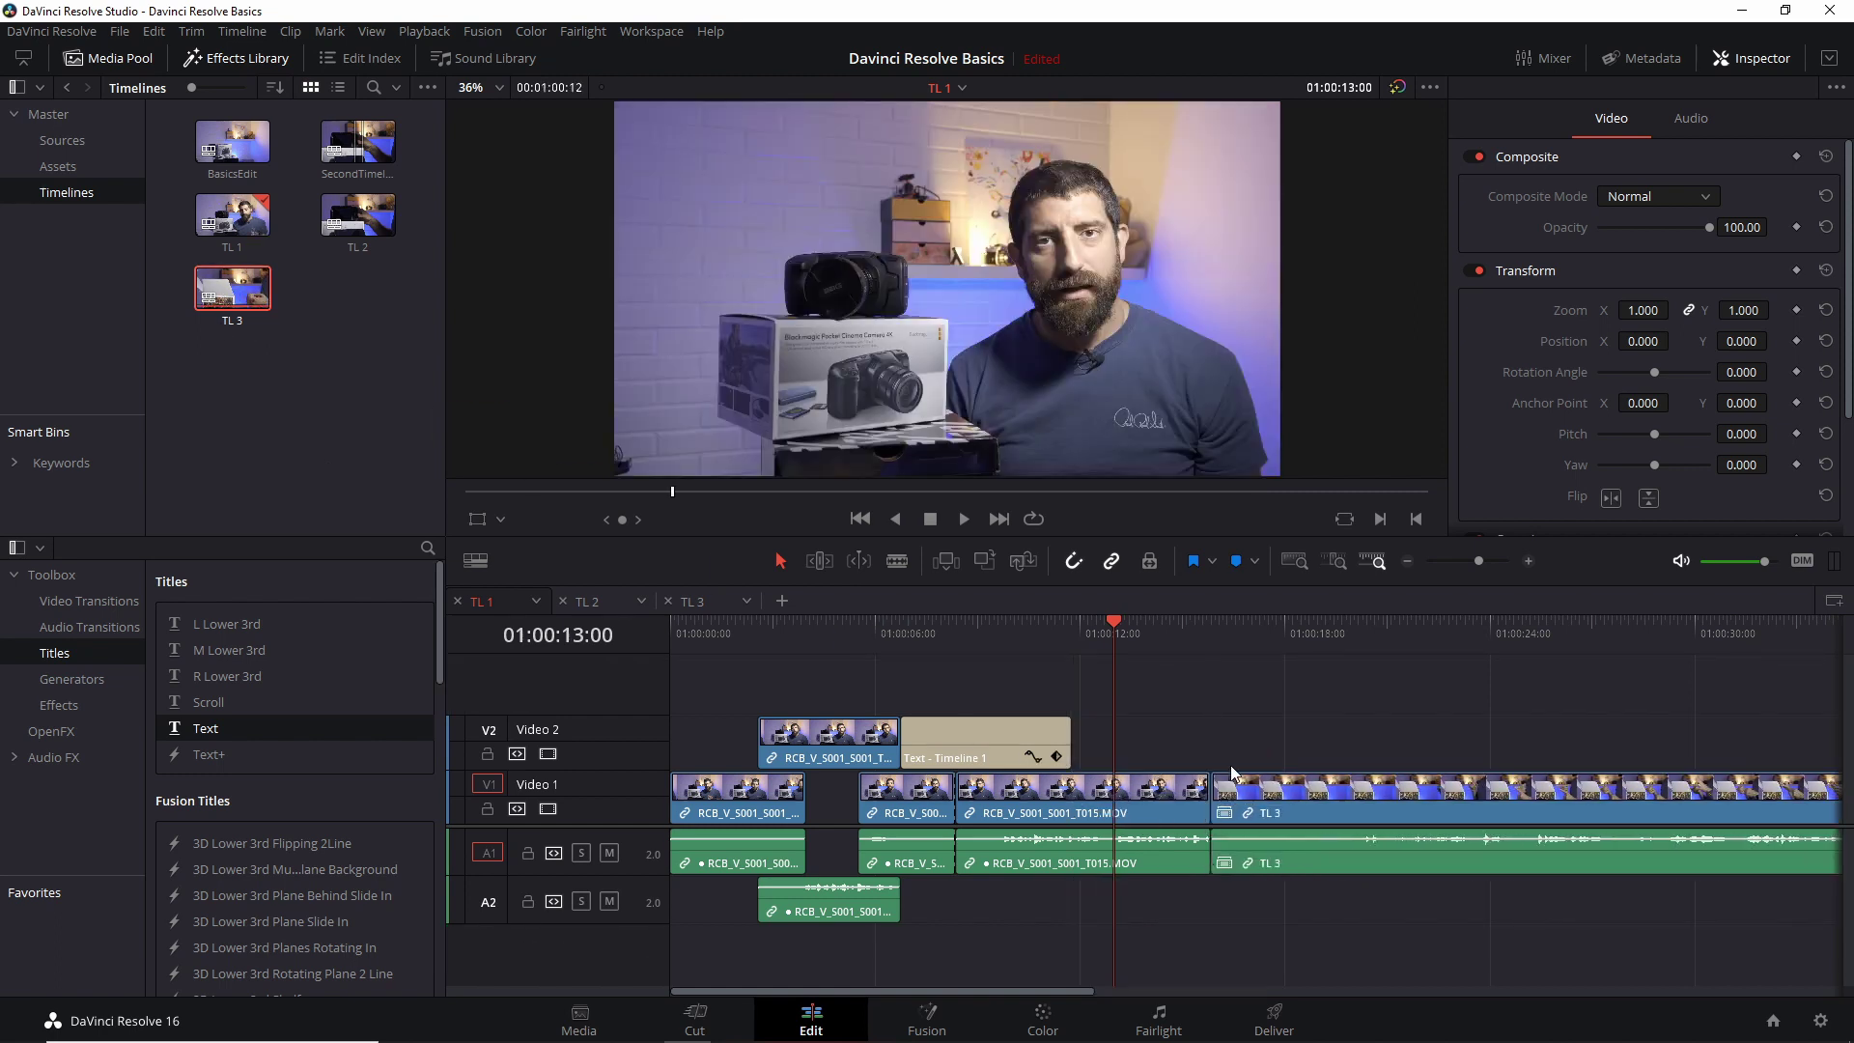